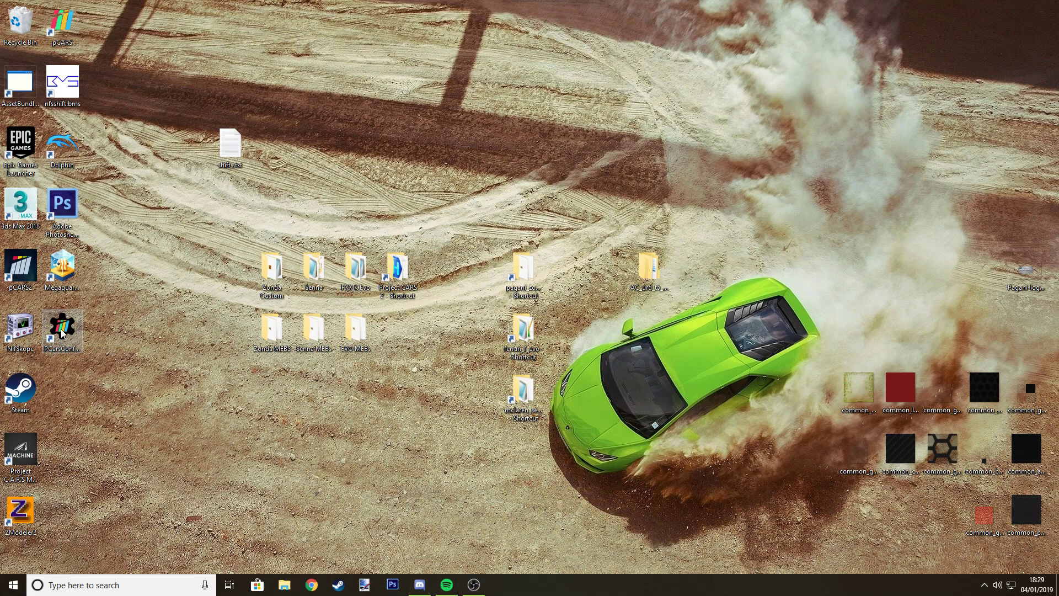
double_click(62, 329)
left_click(487, 307)
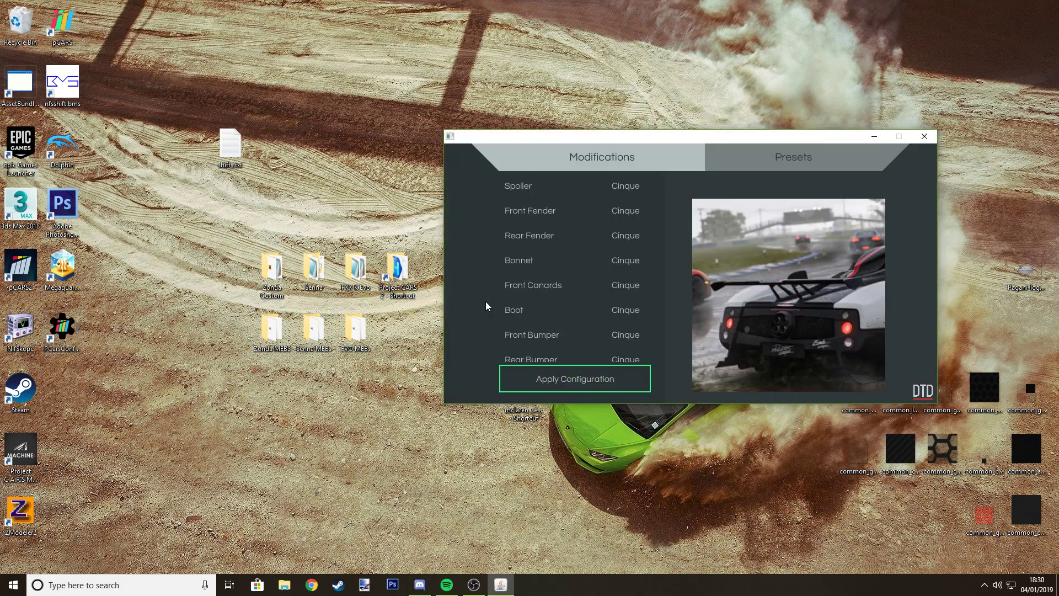
left_click_drag(614, 140, 442, 174)
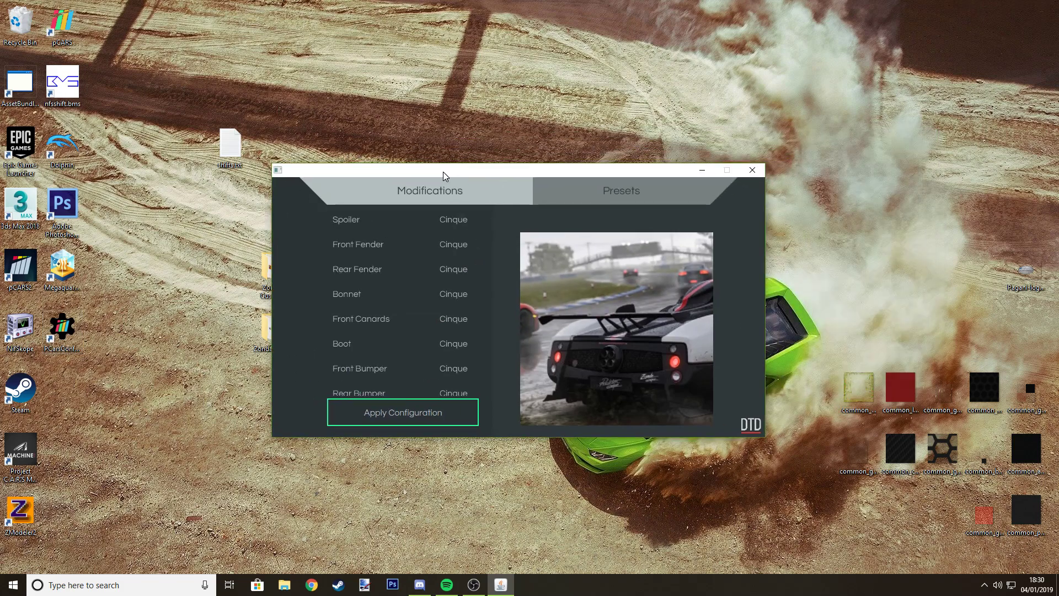
scroll(458, 329, "down", 1)
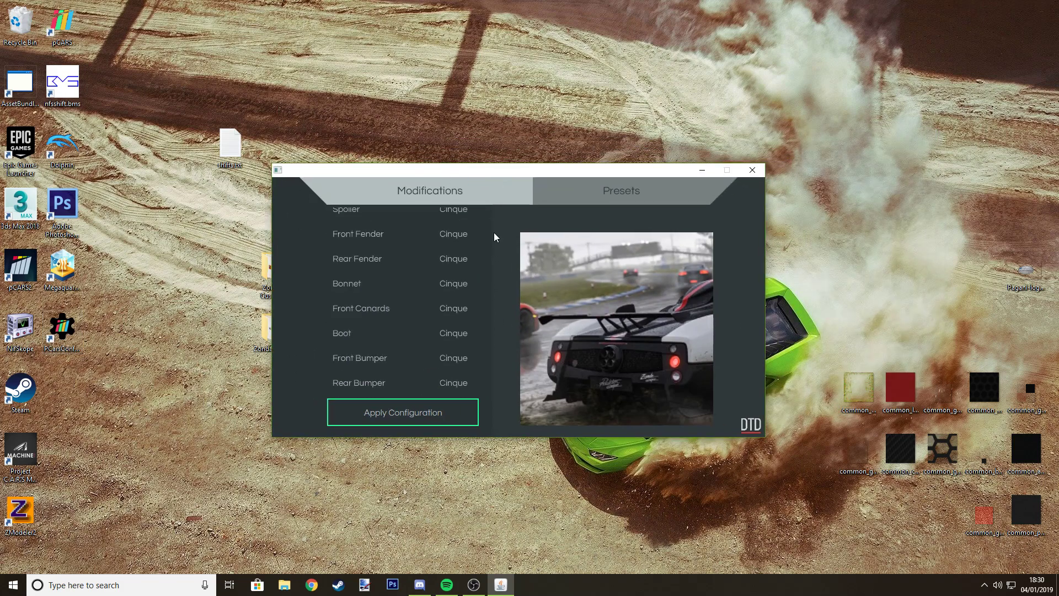
left_click(757, 175)
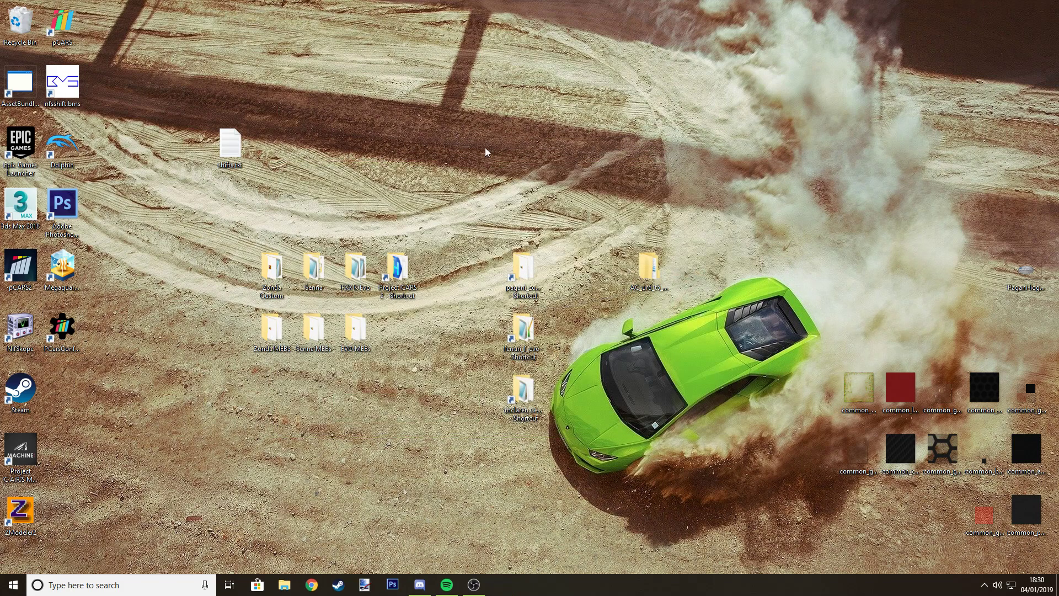
- Open the Modifications folder inside the Project CARS 2 game folder
double_click(401, 272)
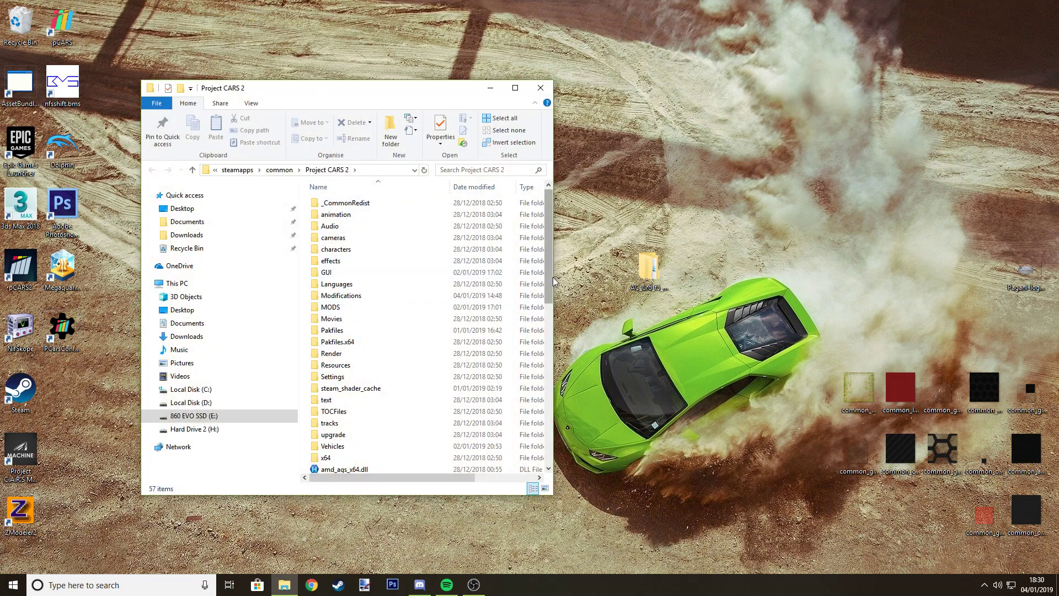
left_click_drag(618, 282, 721, 283)
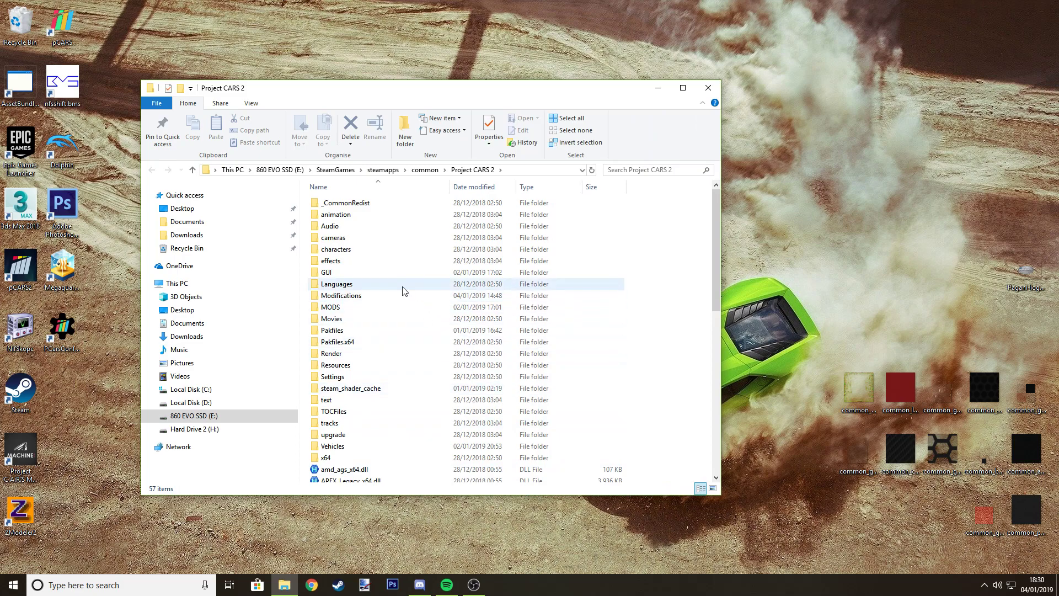
left_click(406, 300)
double_click(407, 300)
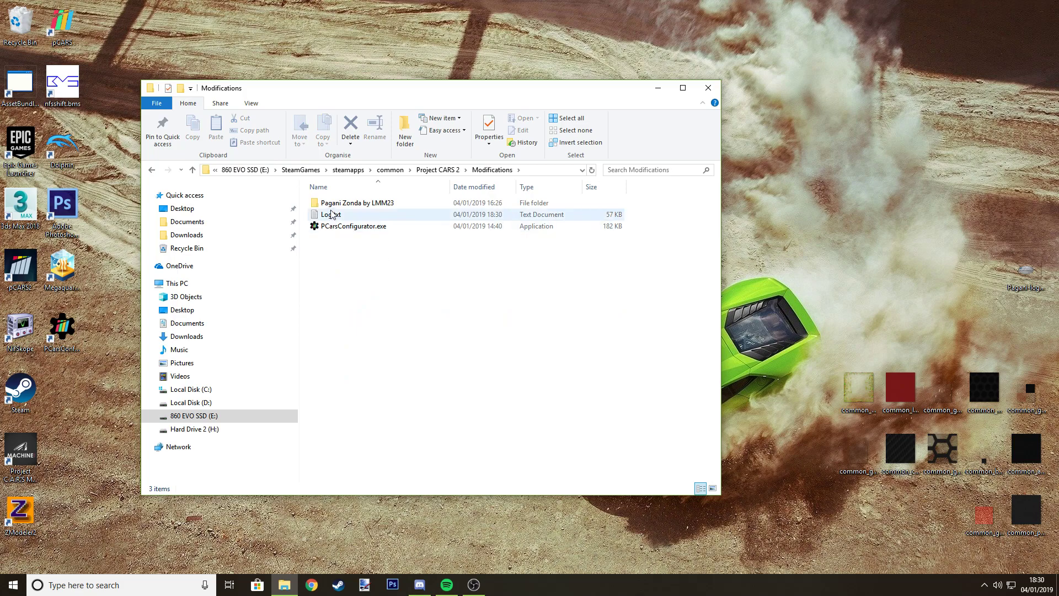
- Launch PCarsConfigurator.exe from the Modifications folder
left_click(372, 227)
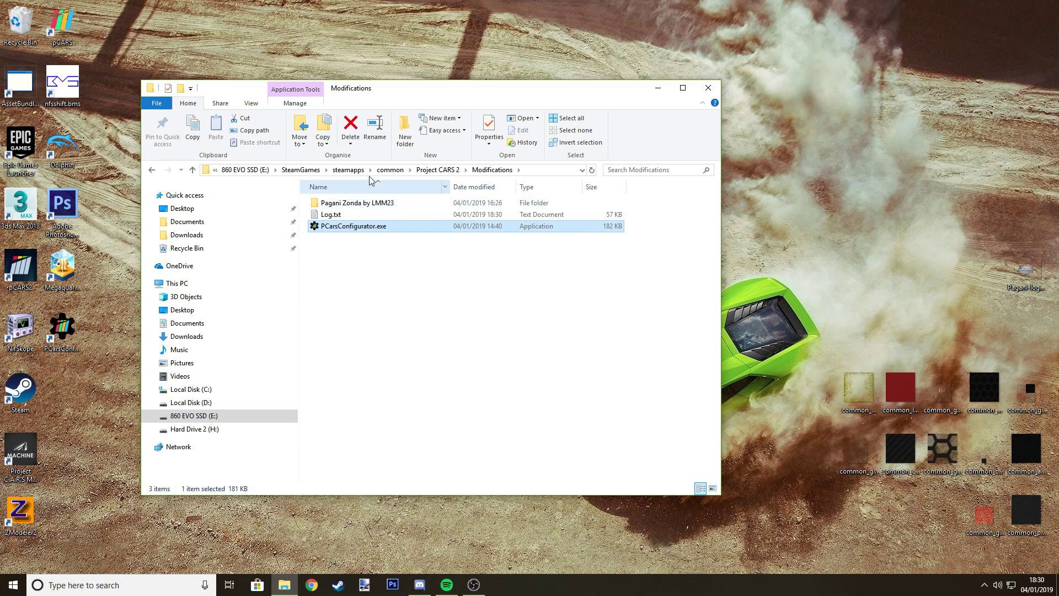
left_click(331, 241)
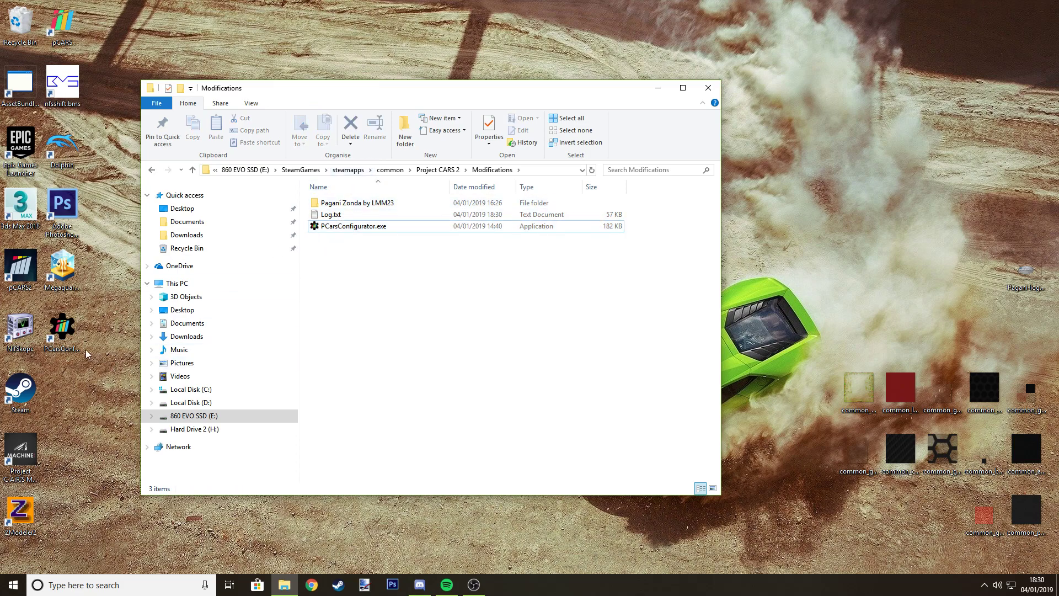
left_click(51, 351)
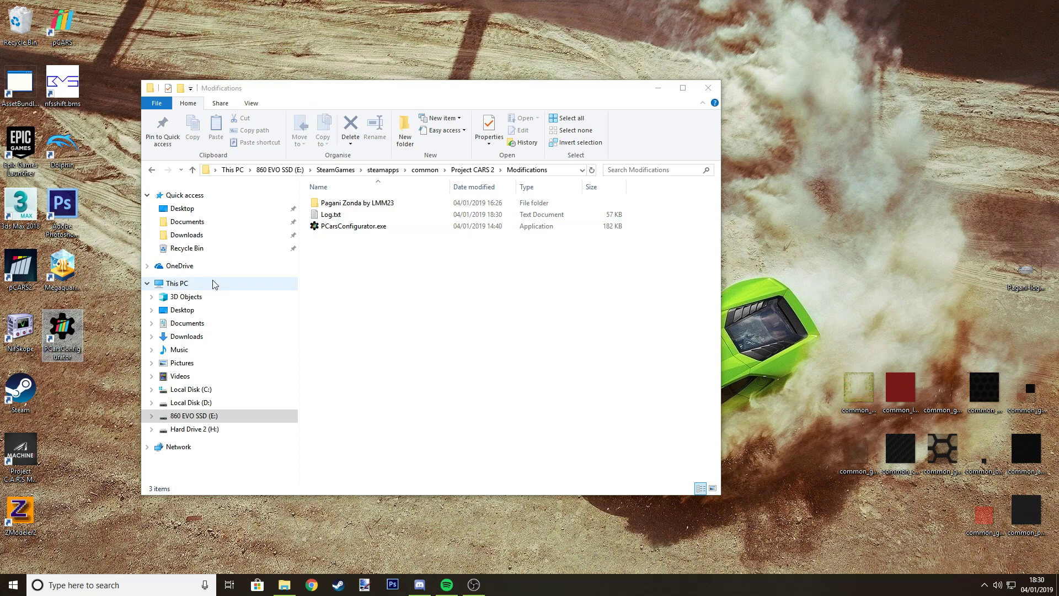
left_click(351, 227)
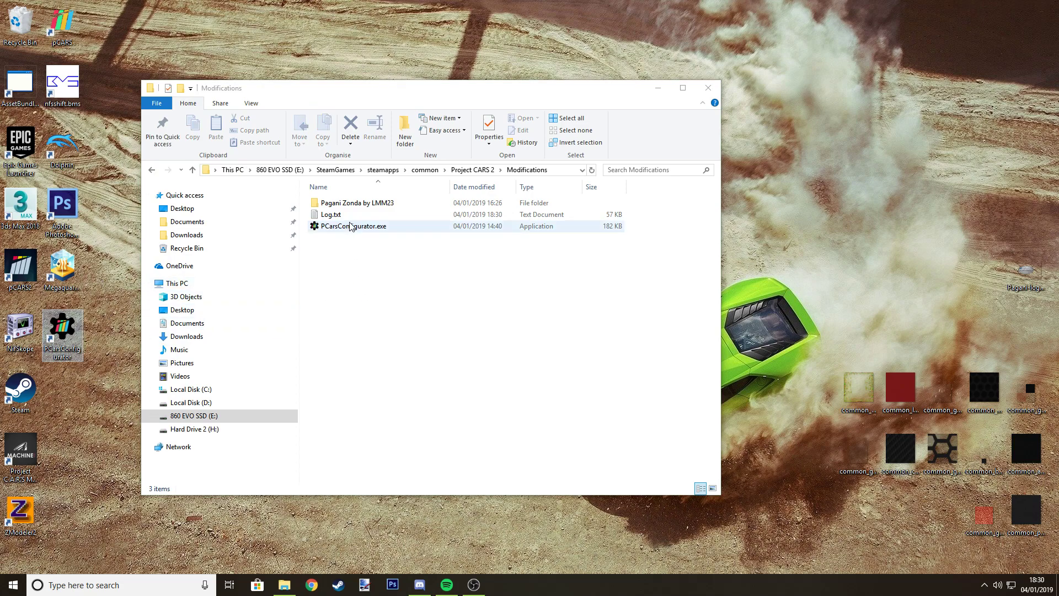
double_click(350, 226)
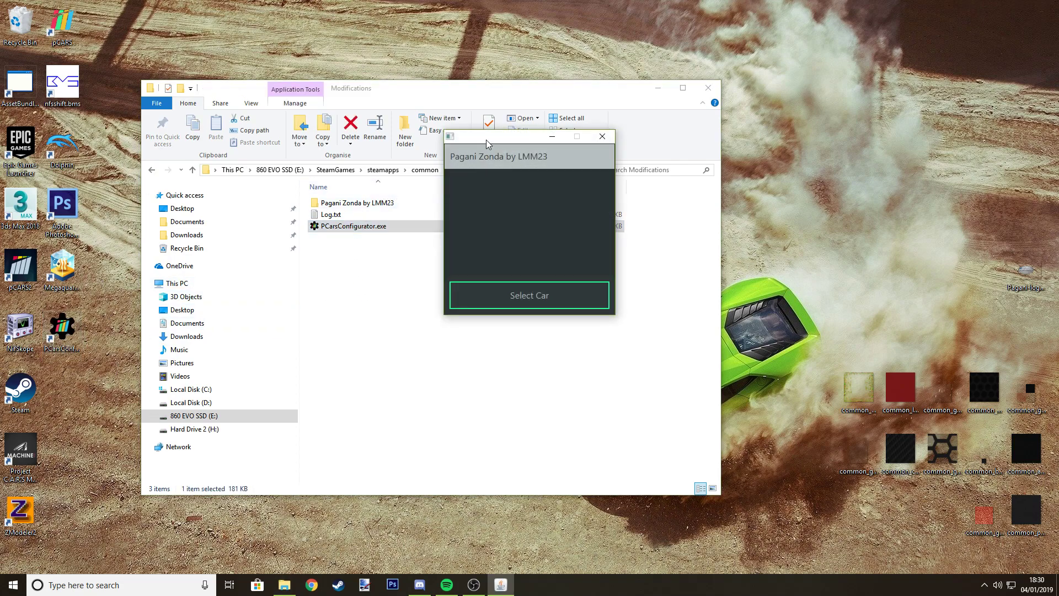
- Load the Pagani Zonda by LMM23 in the configurator and look through its list of modifiable parts
left_click_drag(488, 145, 626, 131)
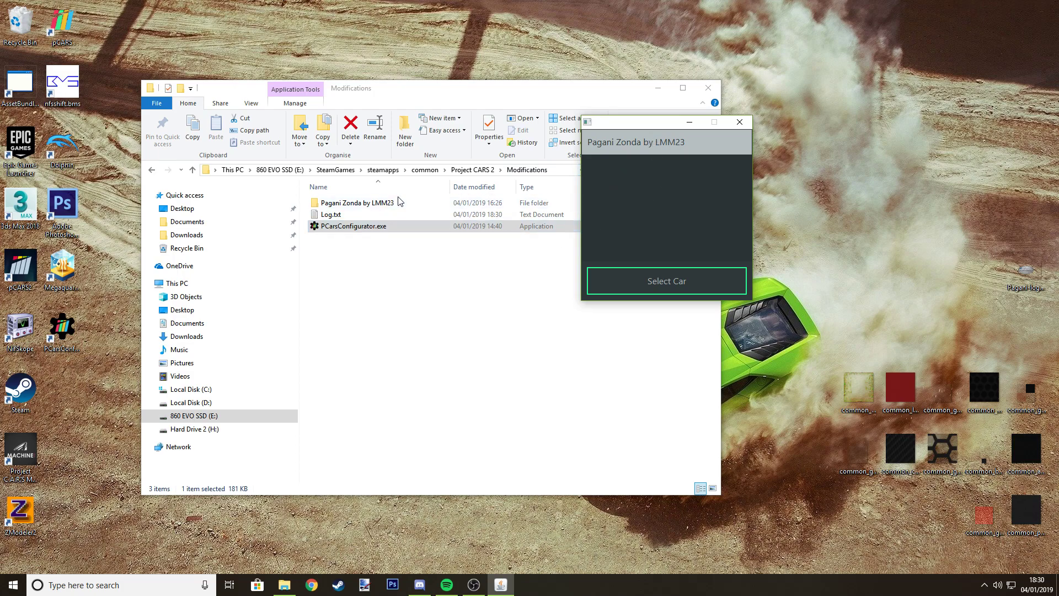
left_click(497, 231)
left_click(662, 287)
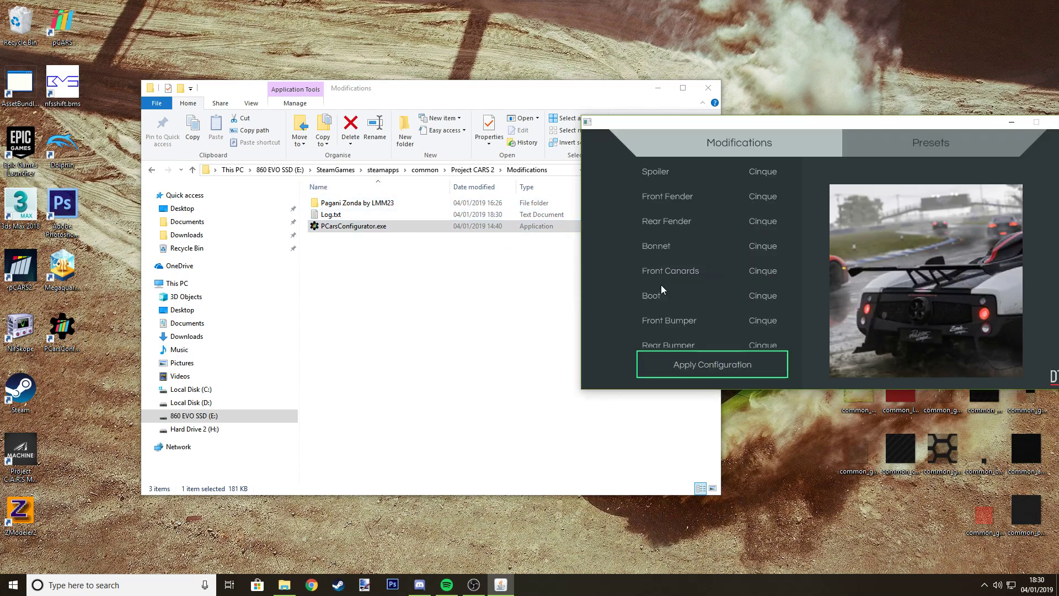
left_click_drag(756, 121, 588, 103)
scroll(585, 197, "down", 1)
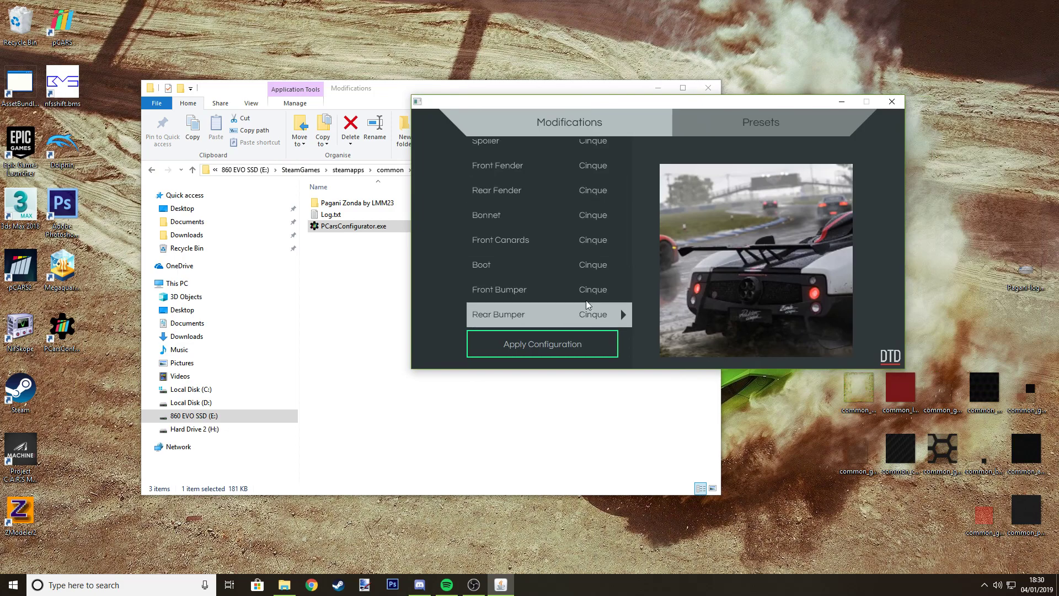
scroll(586, 303, "up", 1)
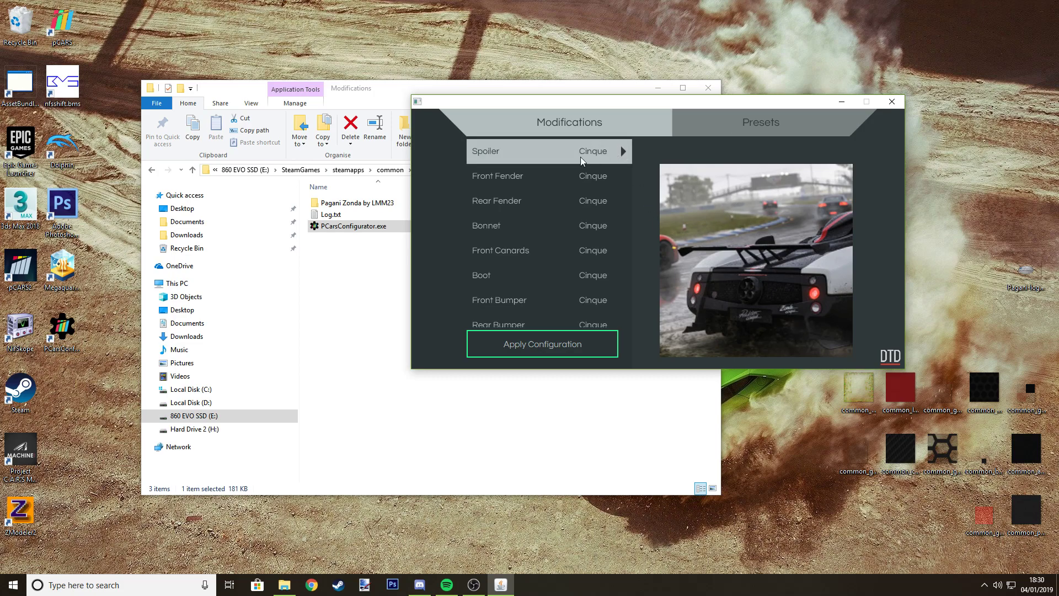
- Preview the 760RS and Mileson spoilers and switch the Spoiler to Zonda F
left_click(623, 151)
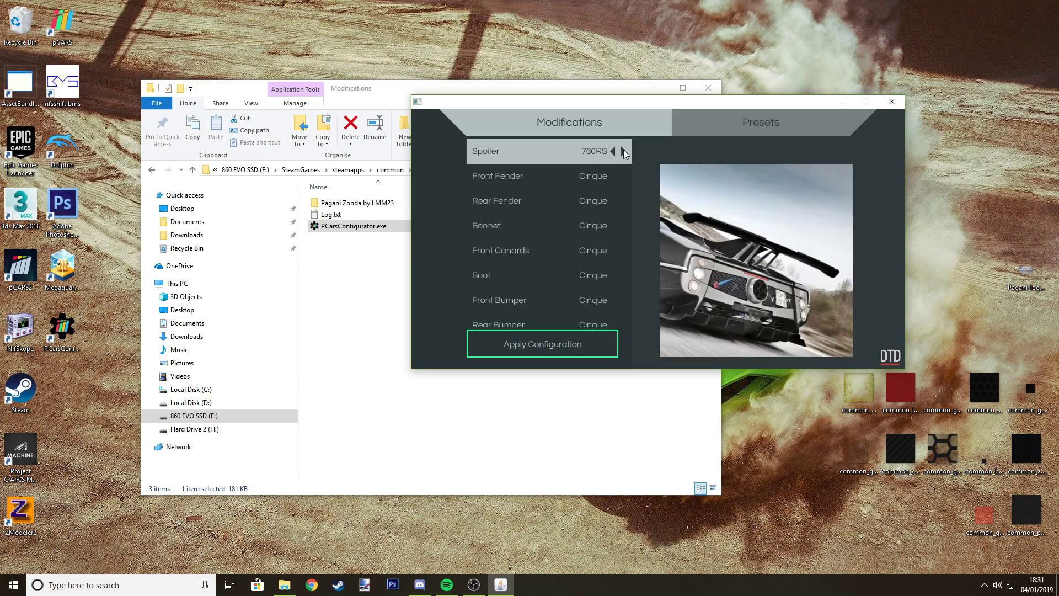
left_click(623, 150)
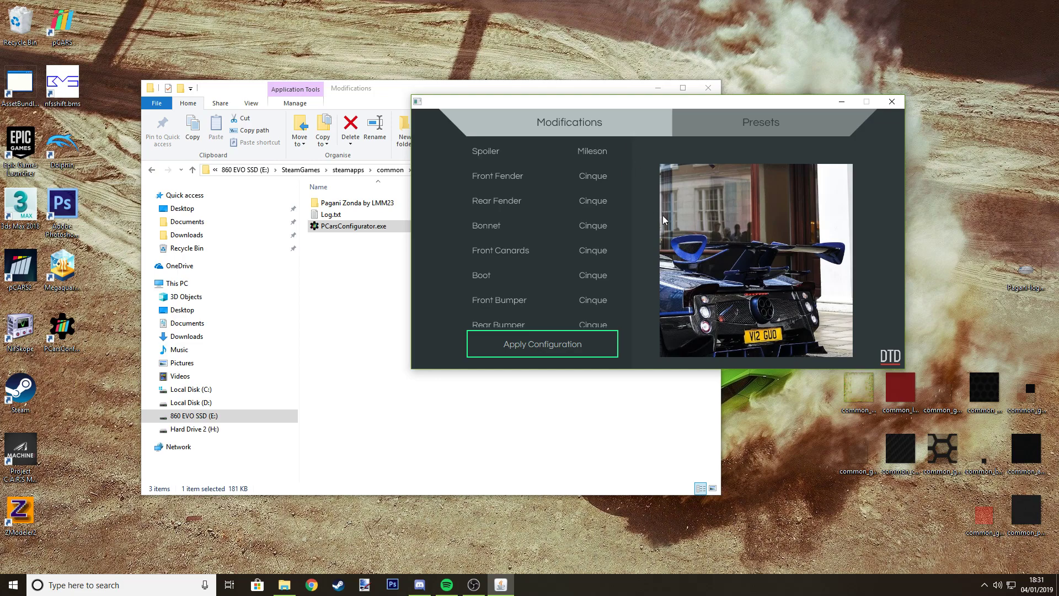
mouse_move(617, 151)
left_click(624, 152)
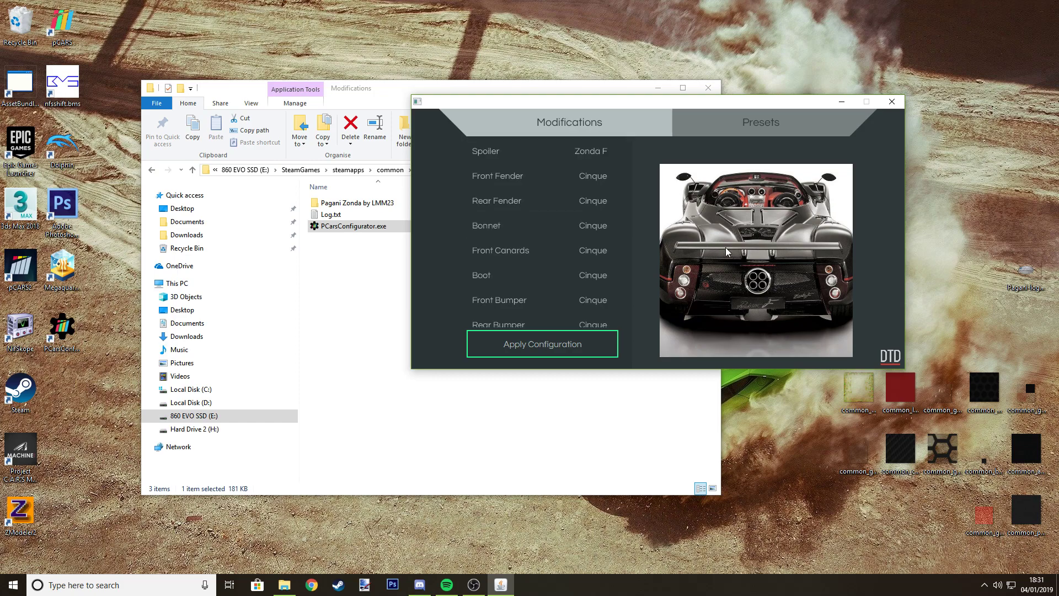
- Preview the 760RS front fender and return the Front Fender to Cinque
left_click(623, 176)
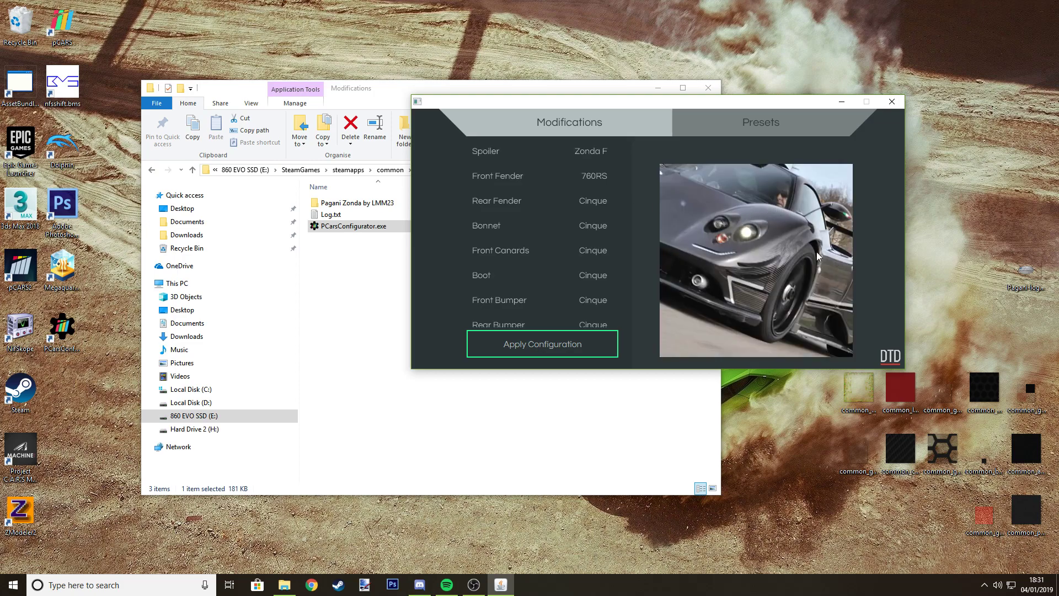
left_click(613, 176)
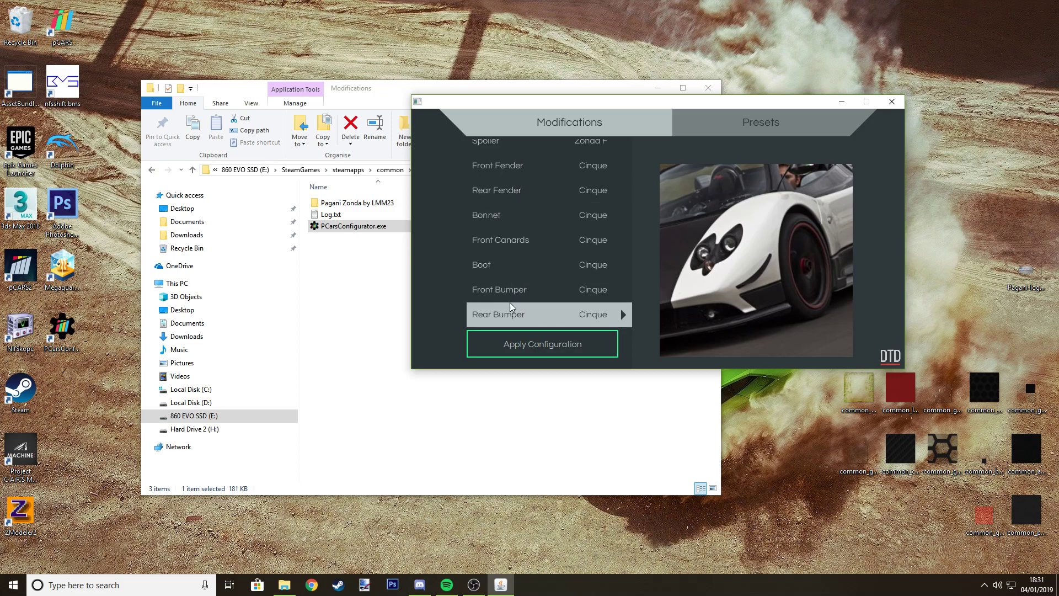
scroll(562, 220, "down", 1)
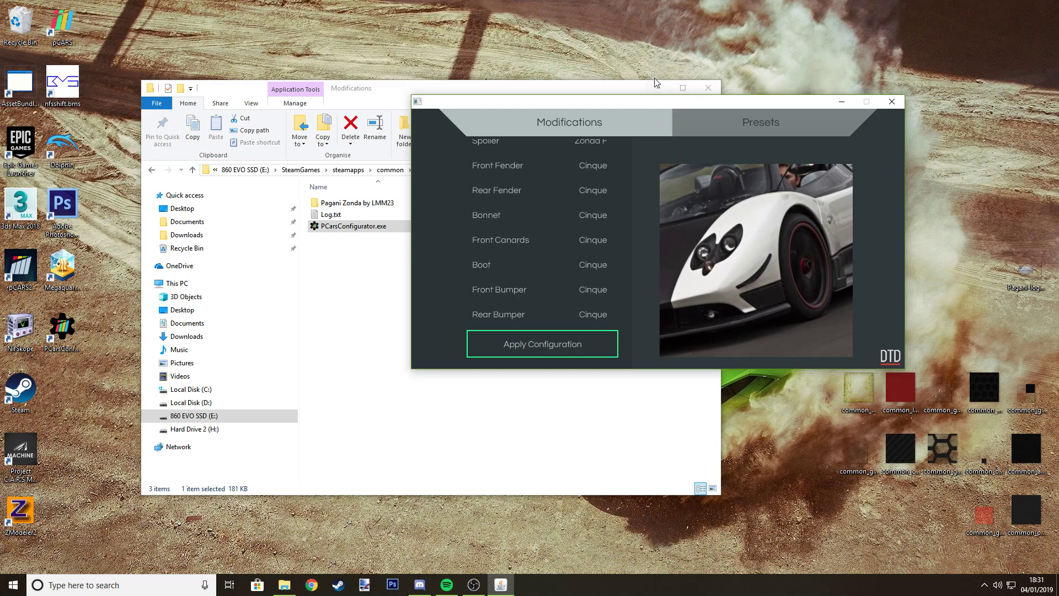
- Set both the Spoiler and the Front Fender to 760RS, previewing the Mileson front fender along the way
left_click(625, 167)
scroll(626, 167, "up", 1)
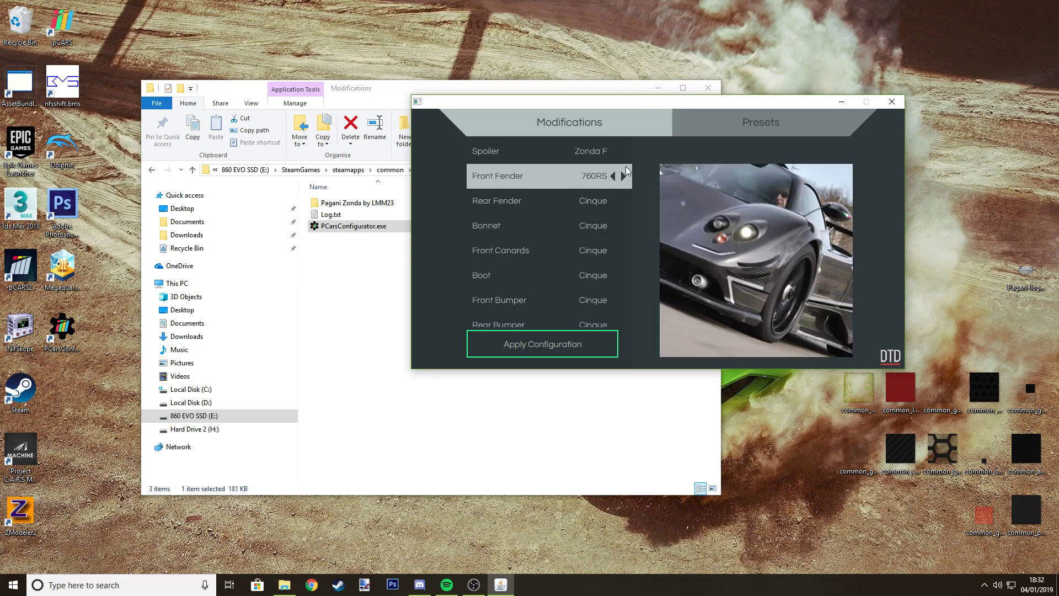
left_click(611, 153)
left_click(611, 152)
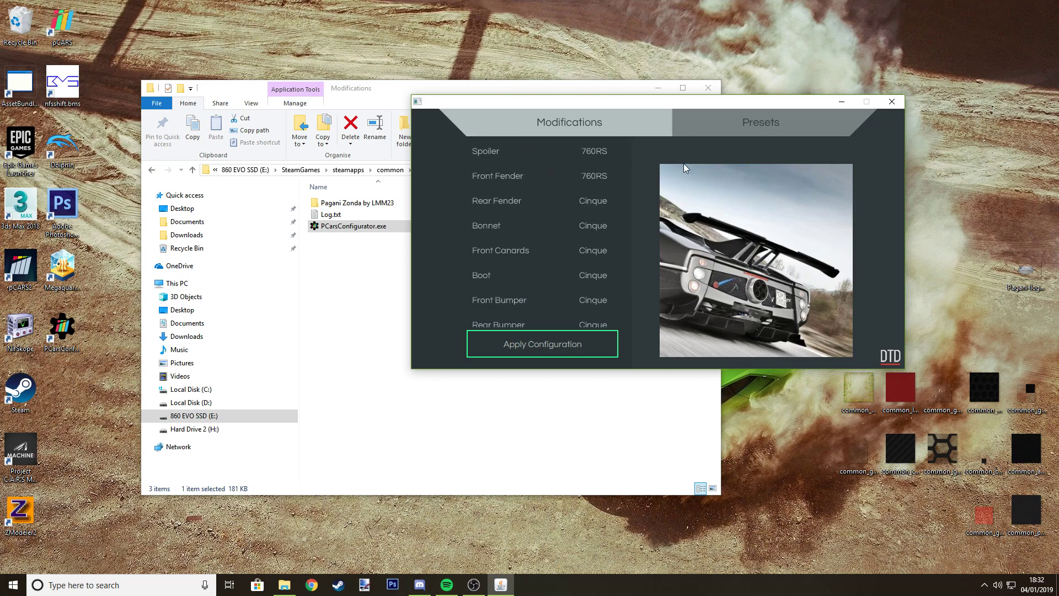
left_click(623, 175)
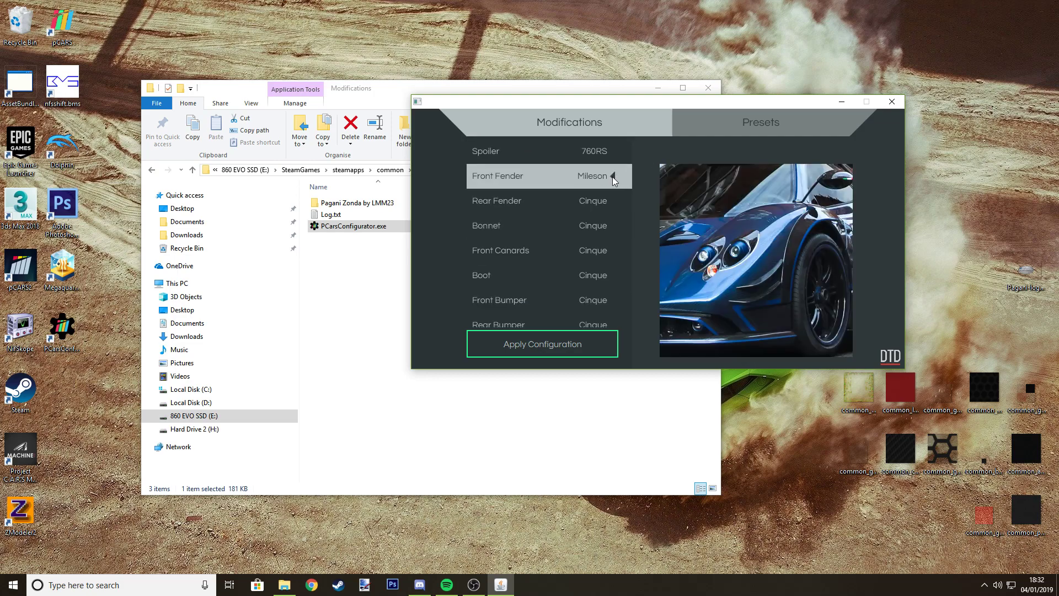
left_click(612, 177)
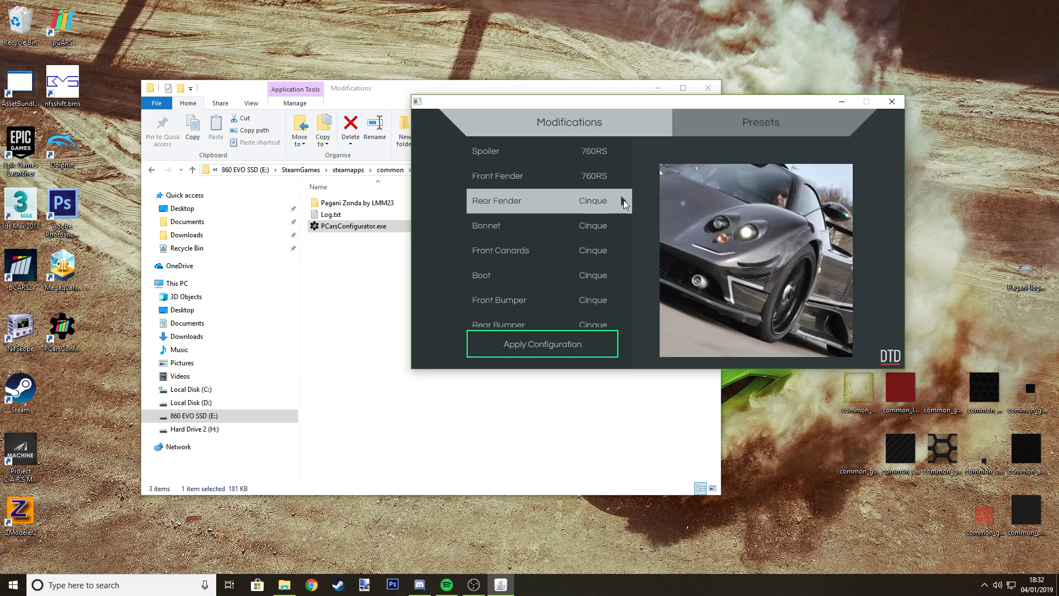
- Set the Rear Fender and the Bonnet to Mileson
left_click(623, 202)
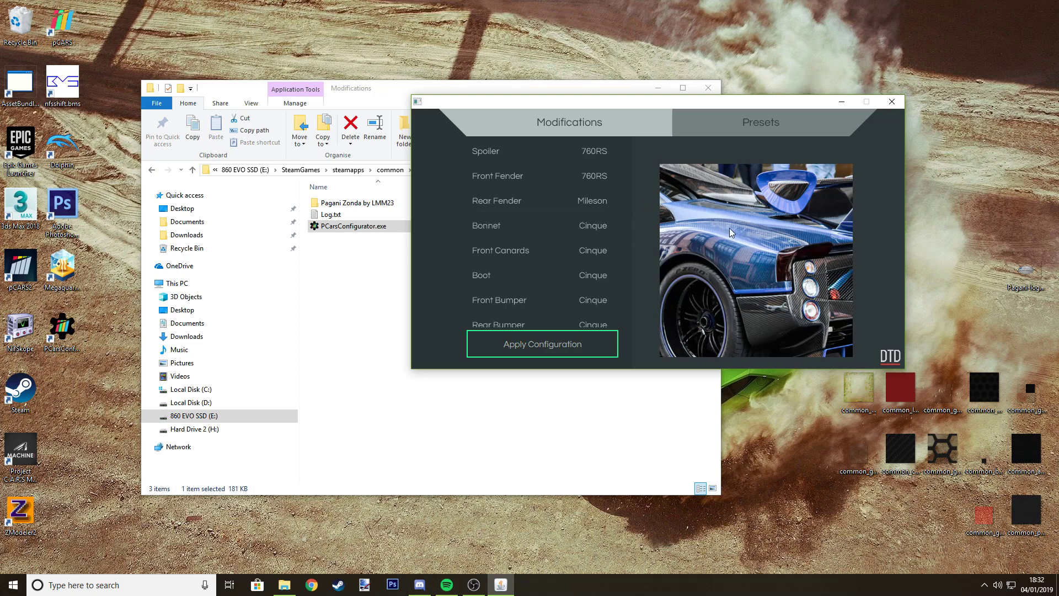
left_click(623, 226)
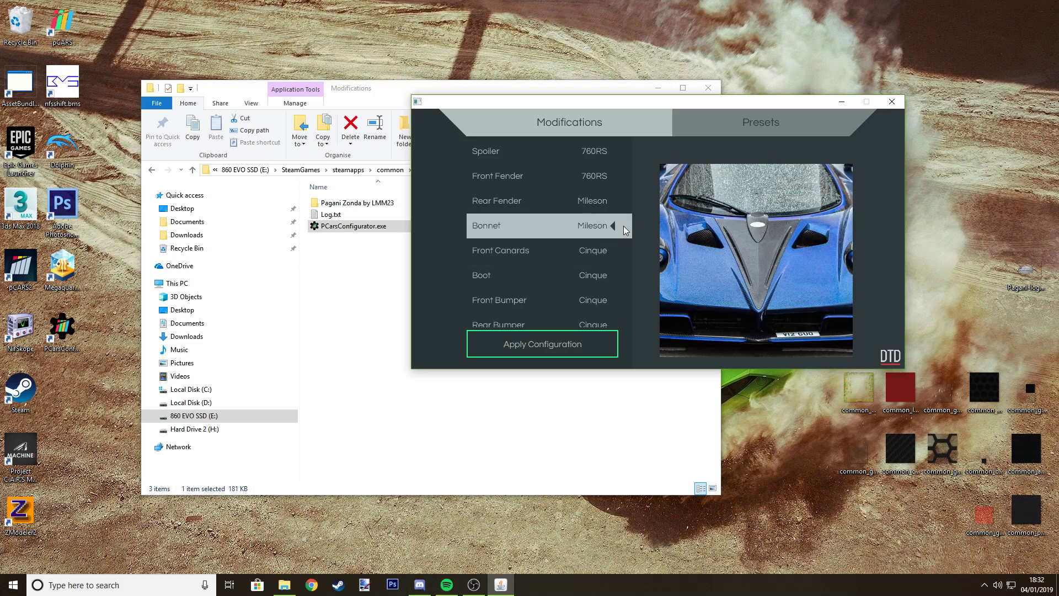
- Compare the Cinque and 760RS front canards and set the Front Canards to 760RS
left_click(623, 250)
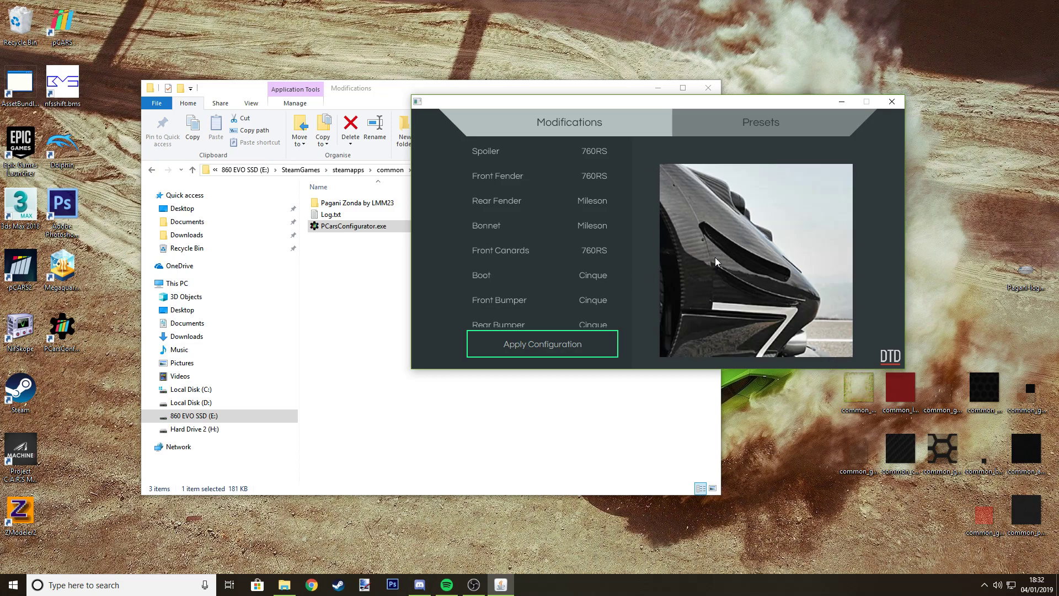
left_click(608, 248)
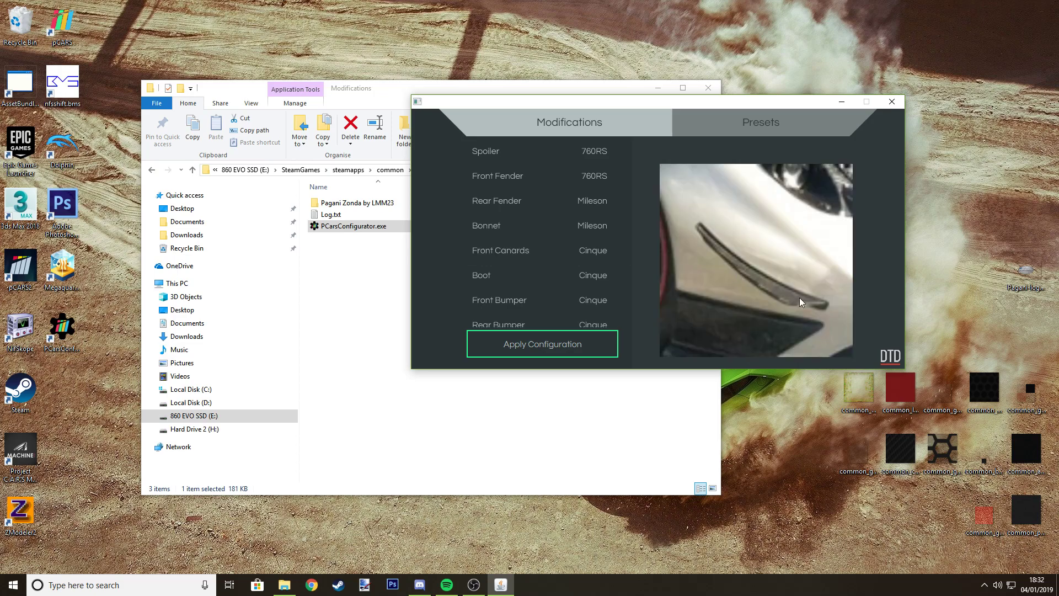
left_click(622, 250)
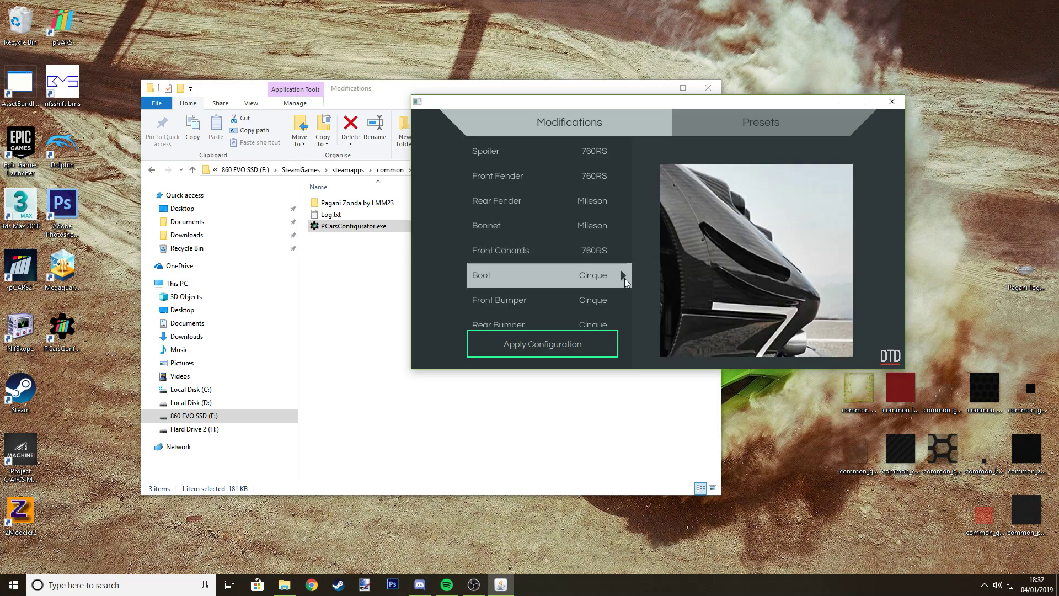
- Compare the Mileson boot with the Cinque one and leave the Boot on Cinque
left_click(623, 277)
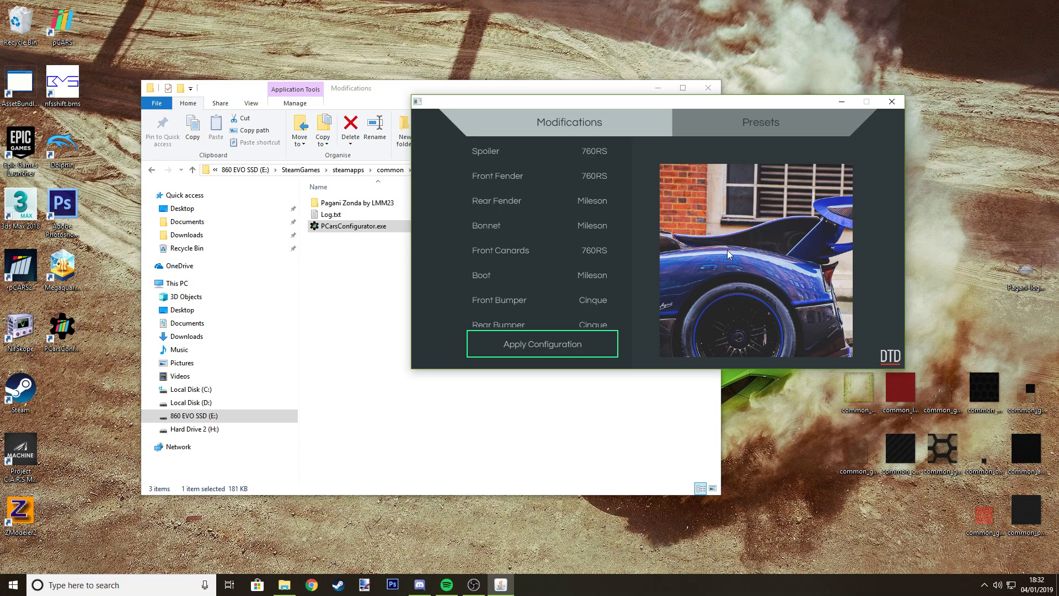
left_click(611, 276)
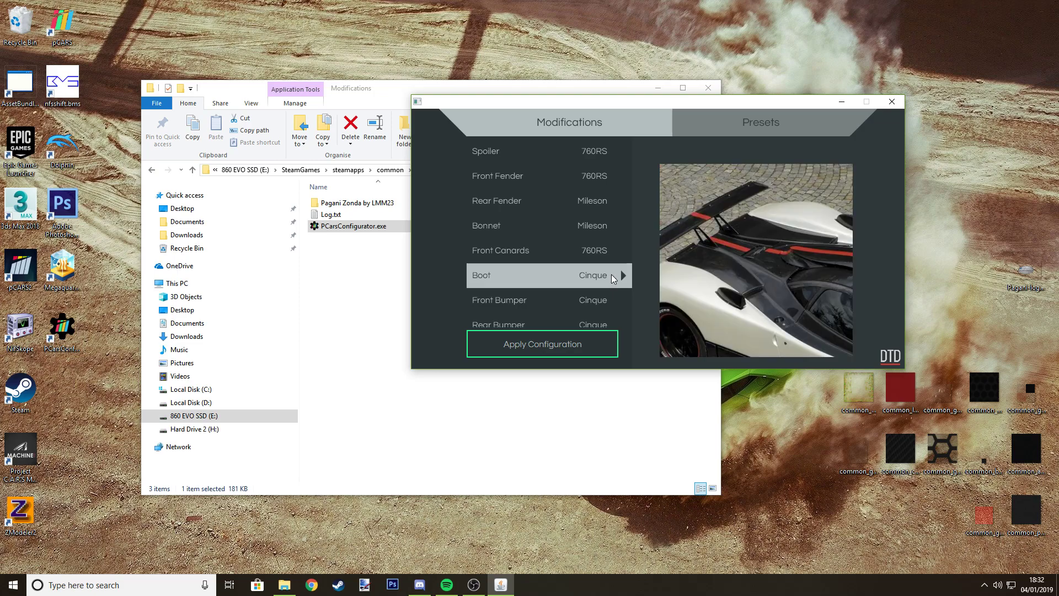
left_click(624, 275)
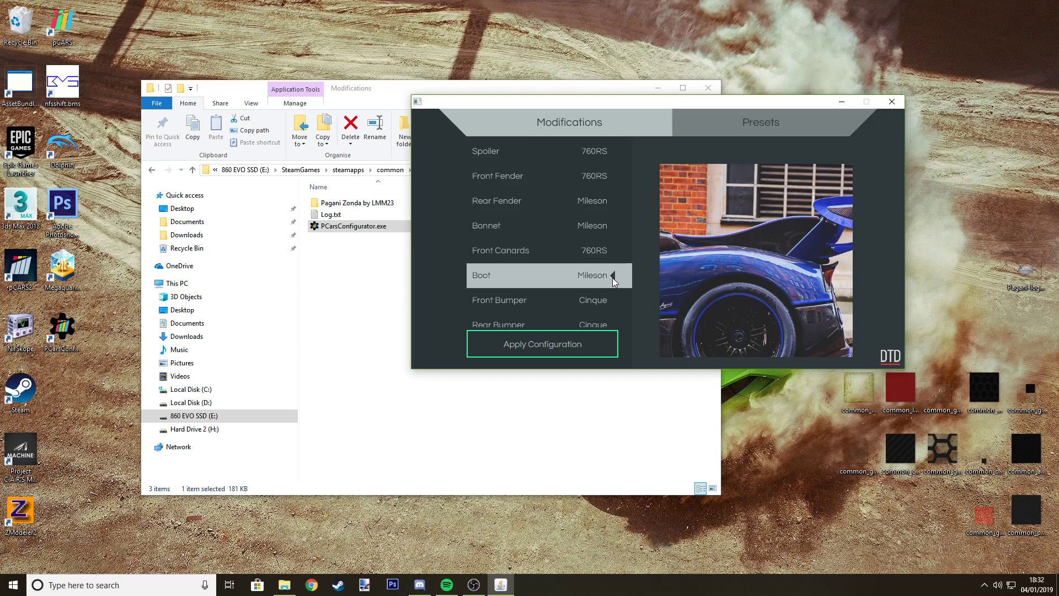
left_click(613, 276)
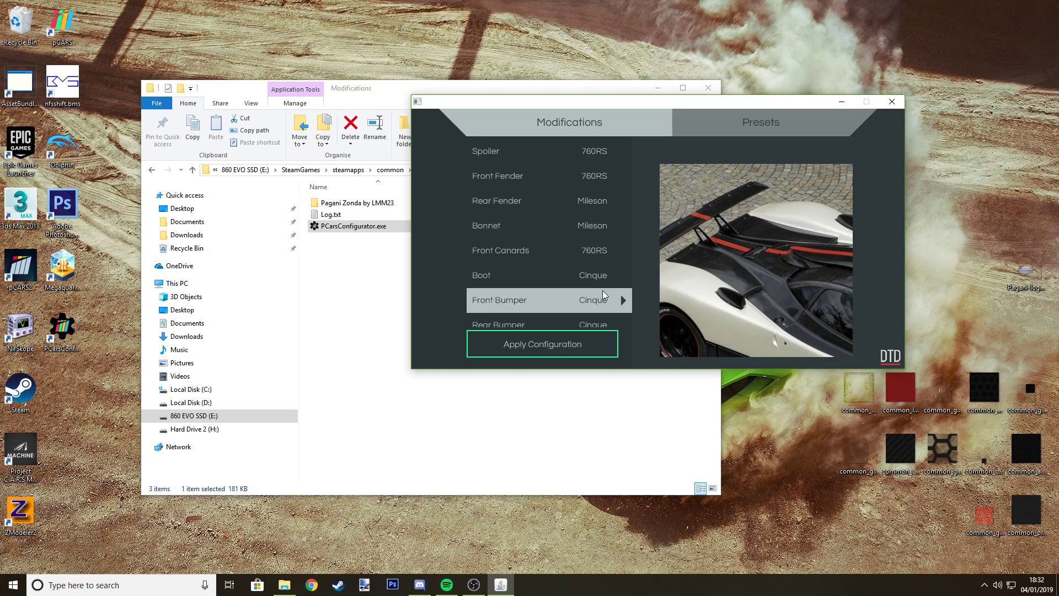
- Set the Front Bumper and Rear Bumper to Mileson, apply the configuration and dismiss the confirmation
scroll(604, 291, "down", 1)
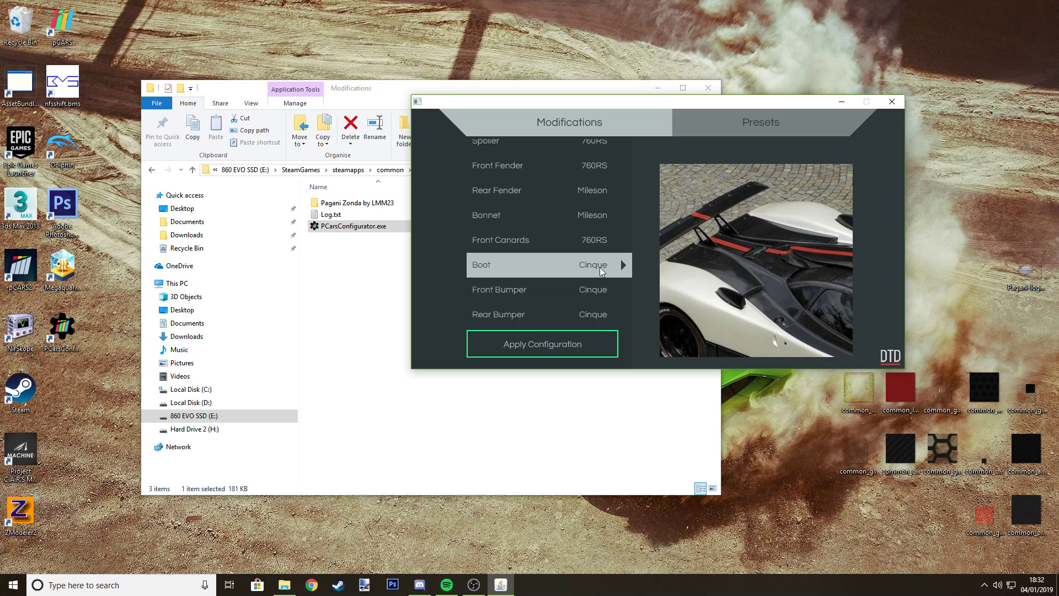
left_click(621, 290)
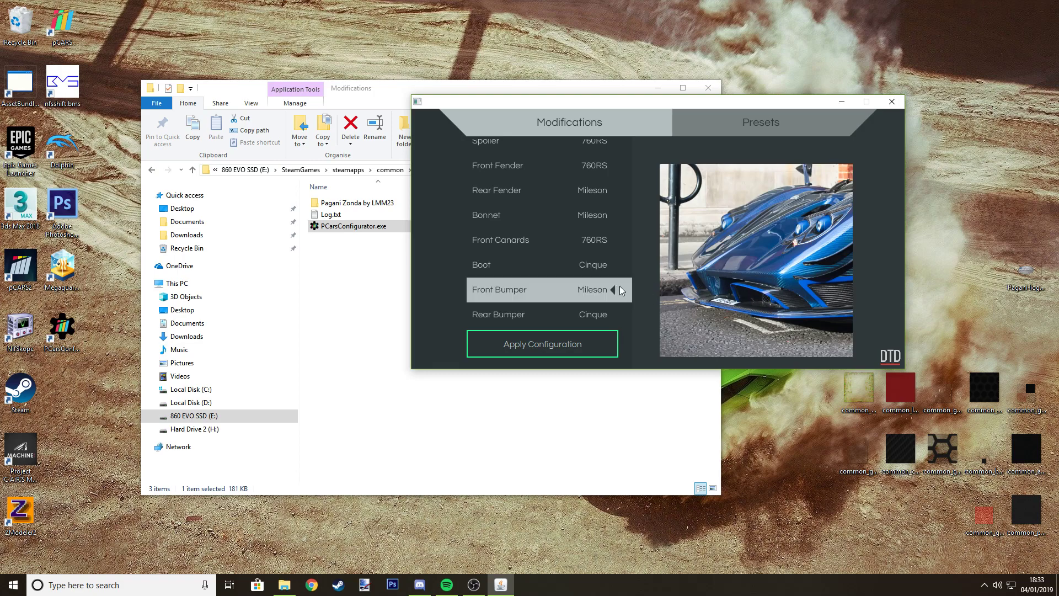
left_click(623, 315)
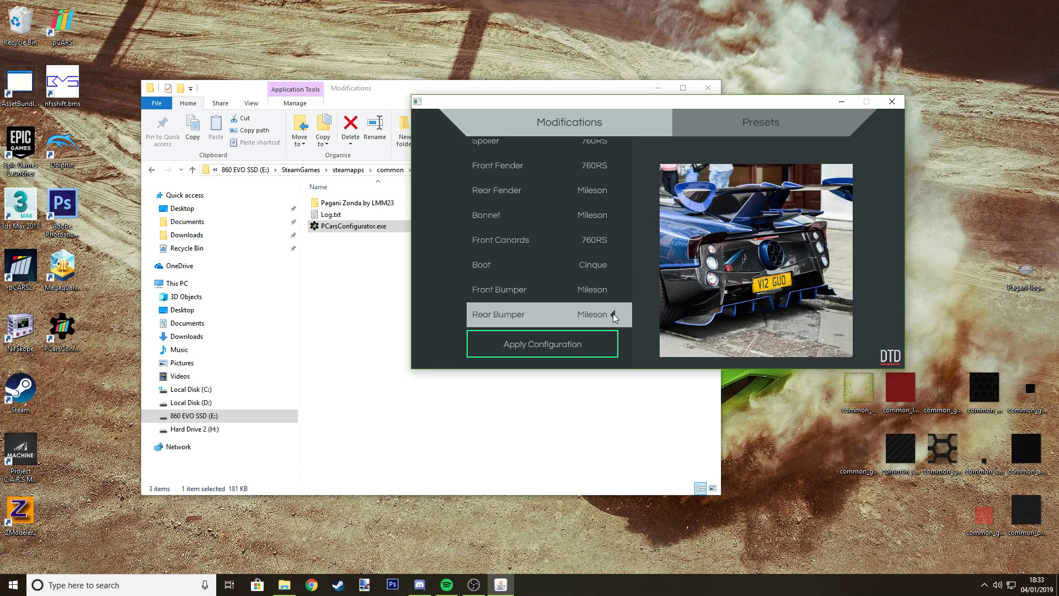
left_click(614, 313)
left_click(622, 315)
left_click(557, 346)
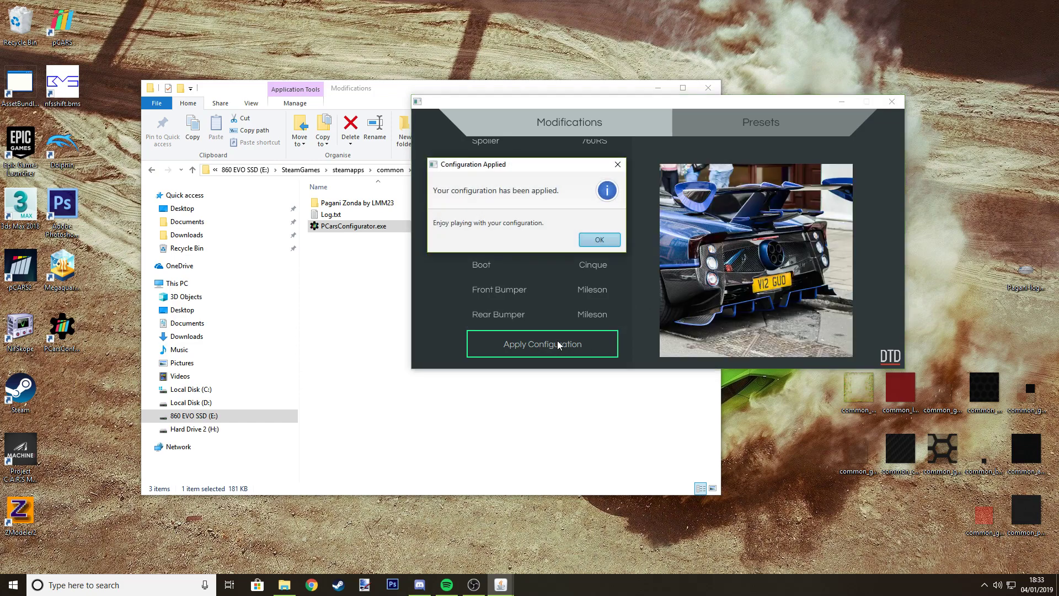
left_click(599, 241)
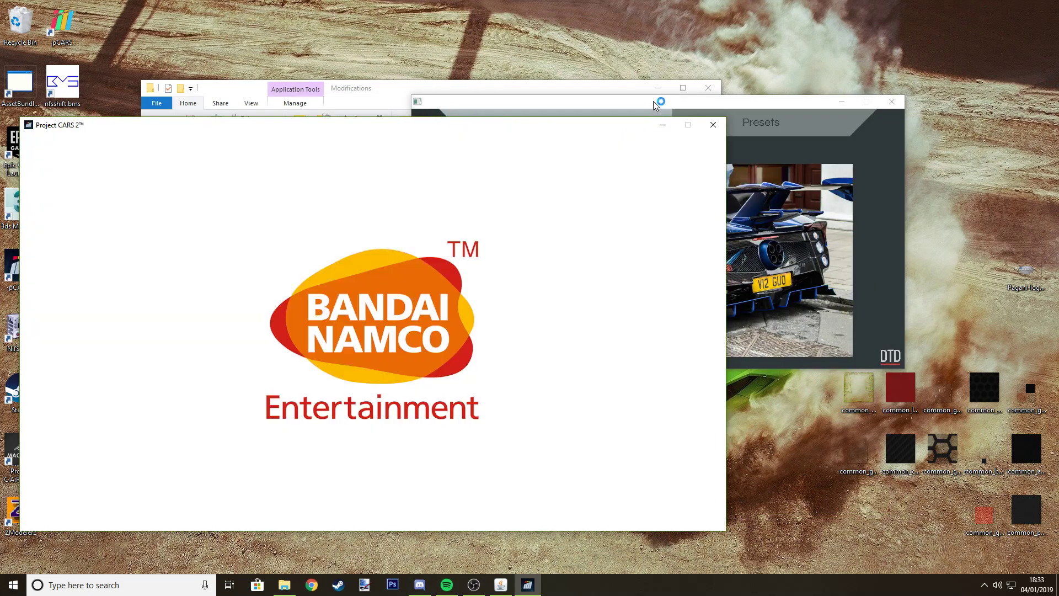
- Move the configurator window clear of the Project CARS 2 window and get past the game's intro
left_click_drag(653, 100, 935, 168)
left_click(420, 229)
left_click(481, 319)
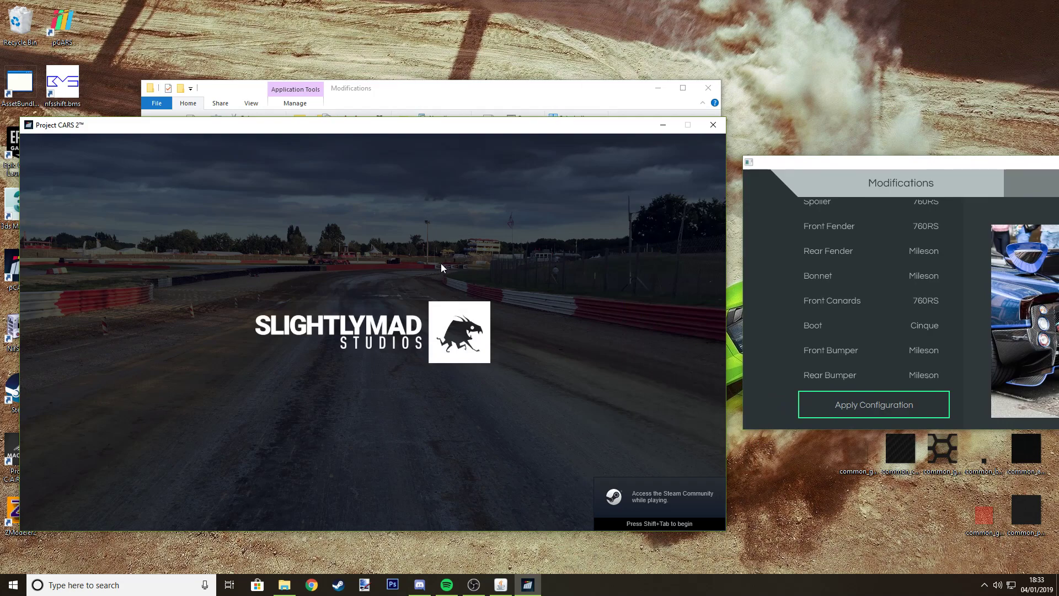
scroll(856, 249, "up", 1)
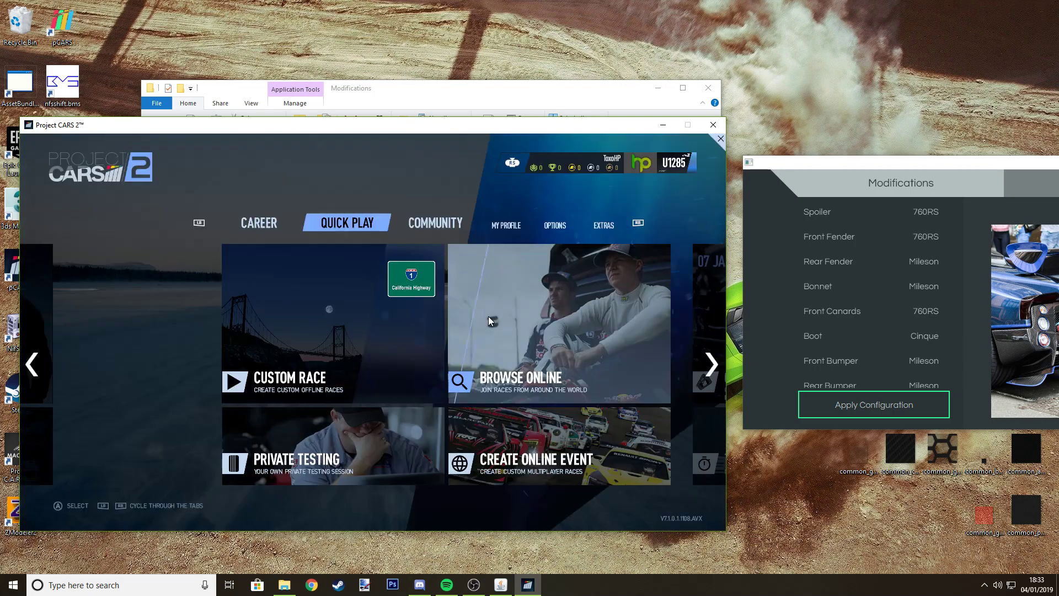
- Open the Zonda 760 Personalizzare in the showroom from the Pagani vehicle list and inspect it in Photo Mode
left_click(260, 317)
left_click(173, 331)
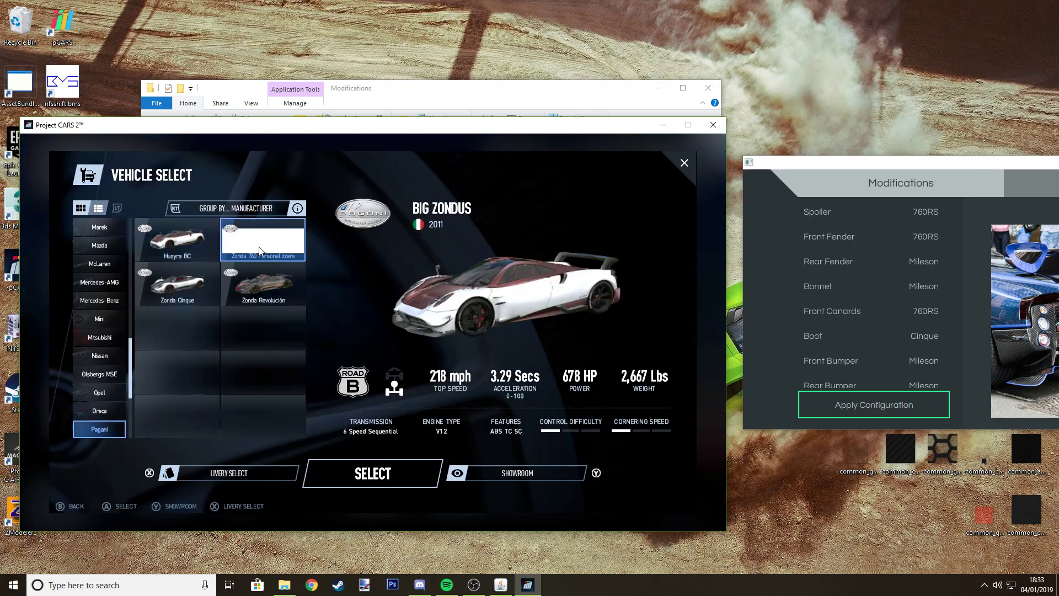
left_click(472, 474)
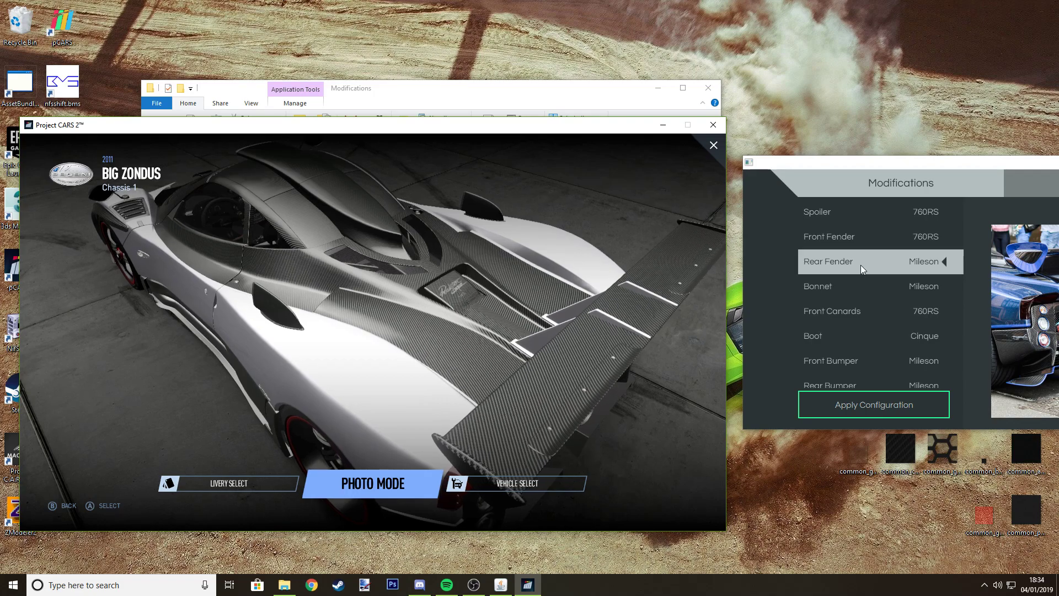
left_click(386, 480)
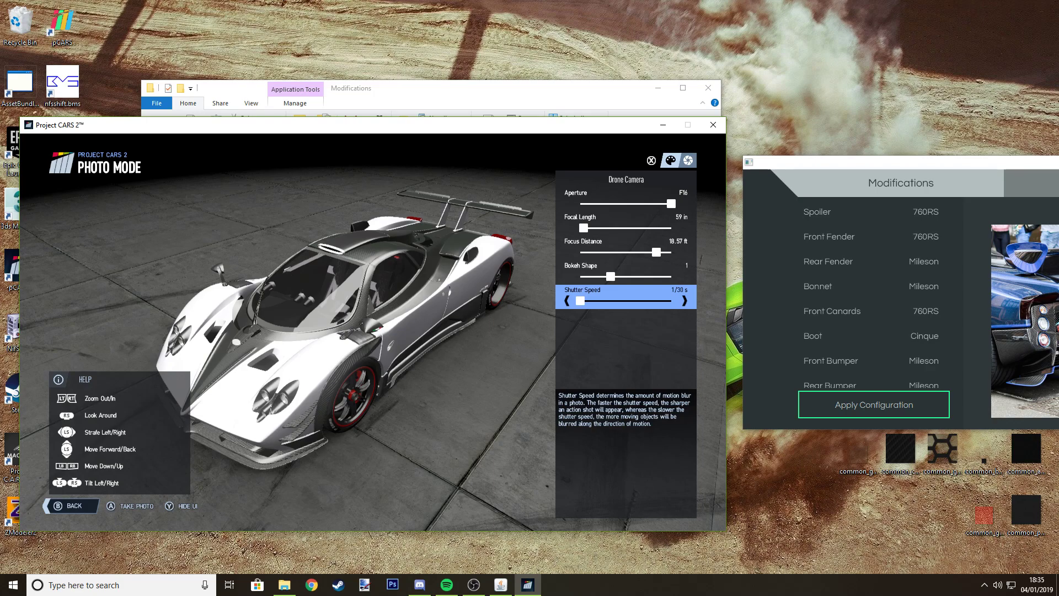
- Switch back to the configurator, look at its Presets page and return to Modifications with the game closed
left_click_drag(883, 161, 536, 132)
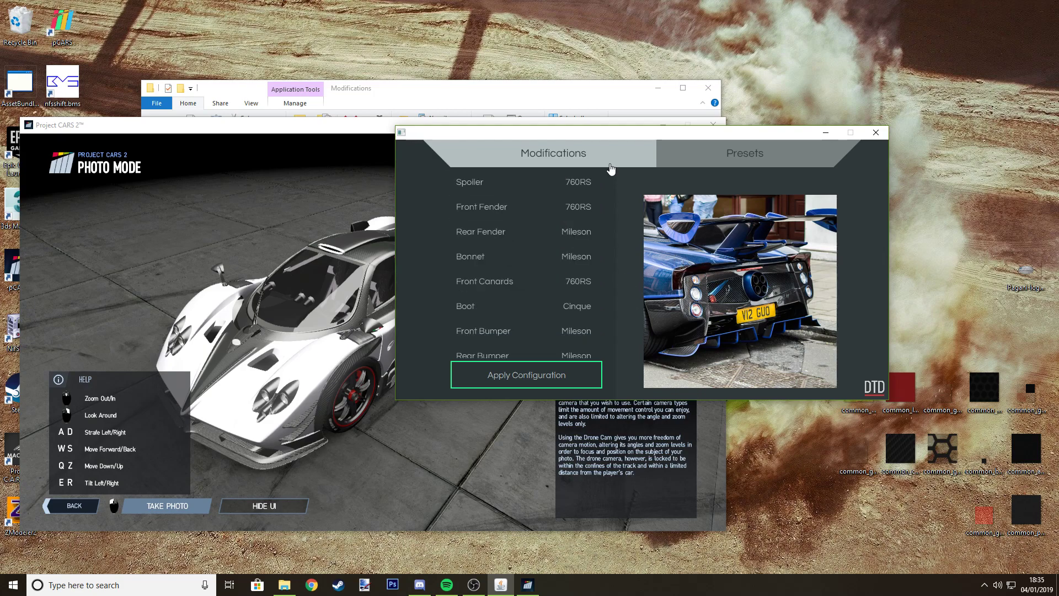
left_click(745, 155)
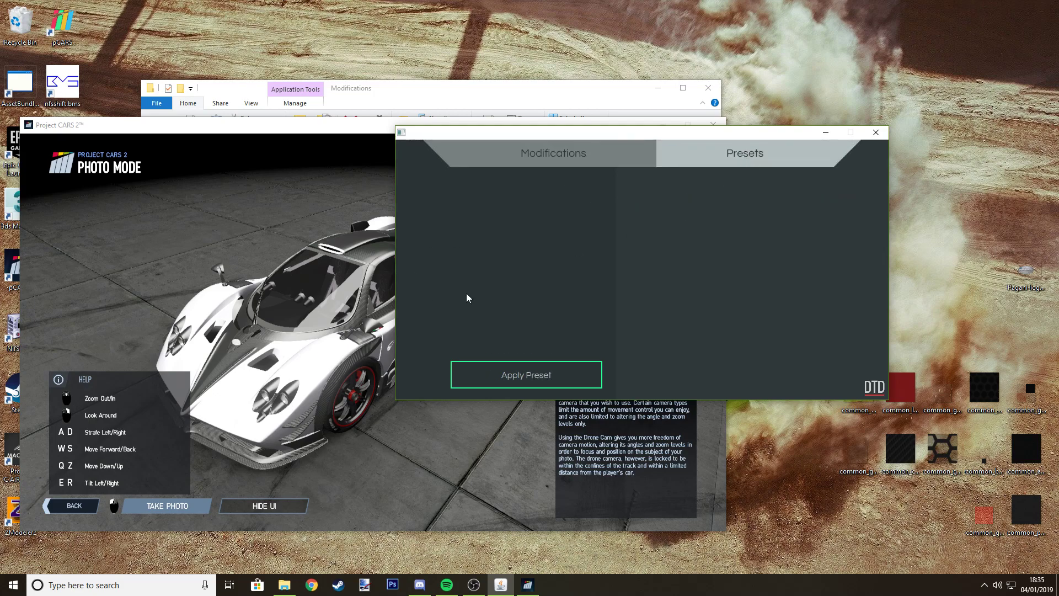
left_click_drag(540, 136, 701, 101)
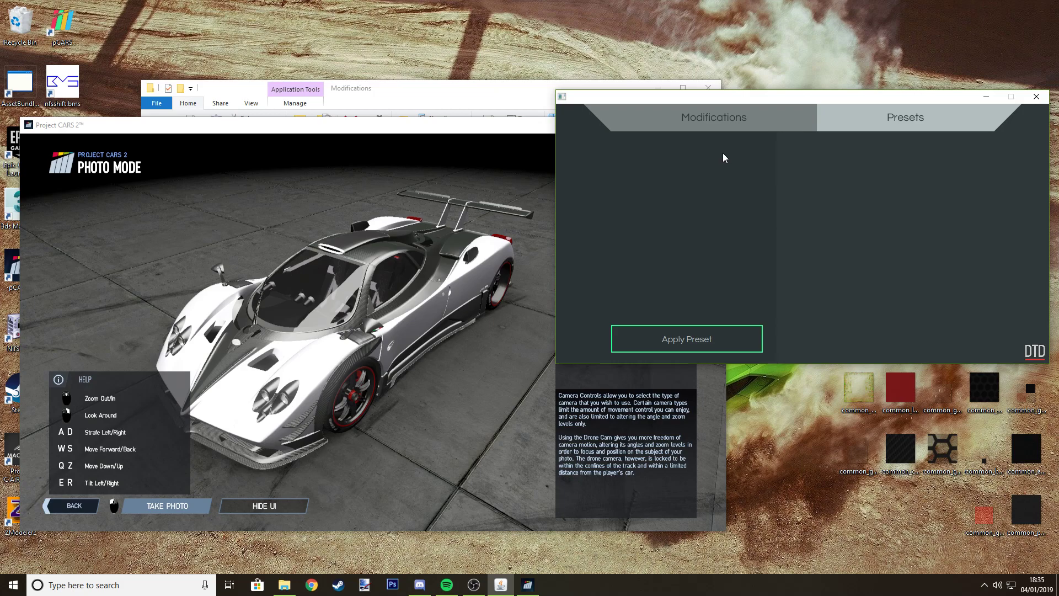
left_click(749, 118)
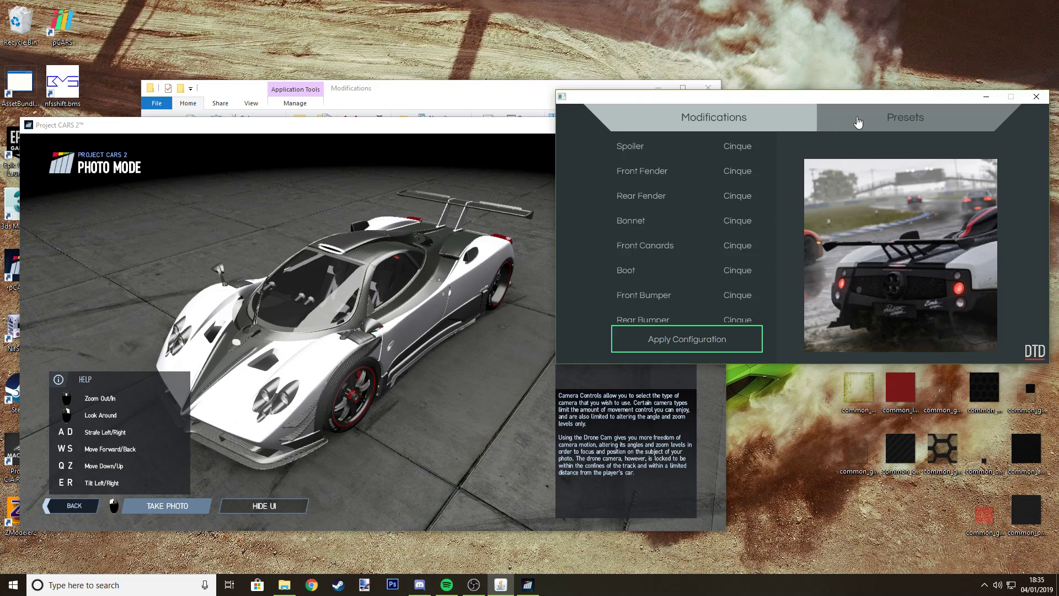
left_click(840, 116)
left_click(735, 122)
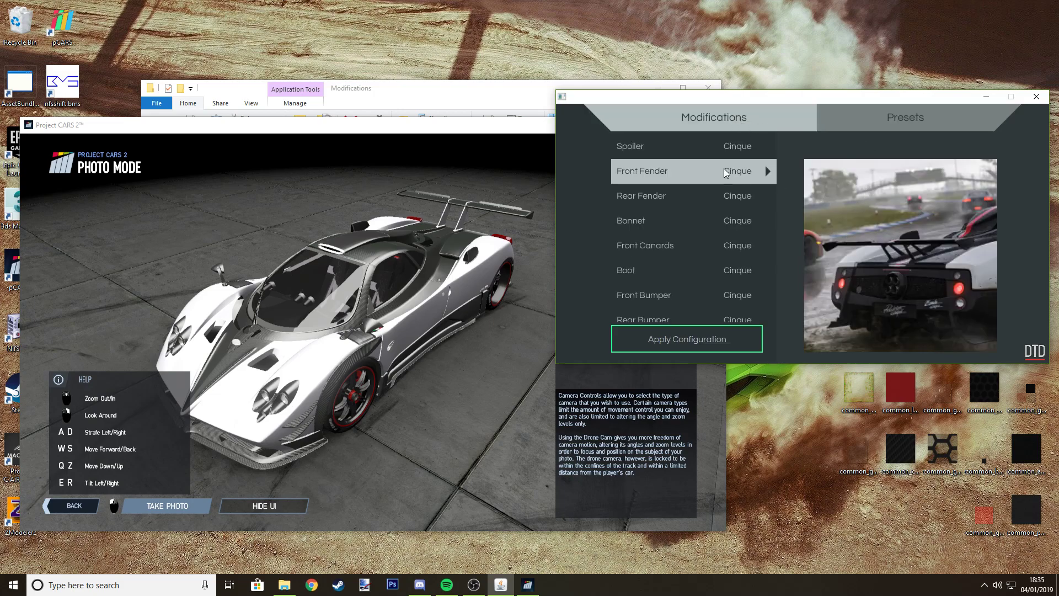
left_click(483, 130)
left_click(713, 127)
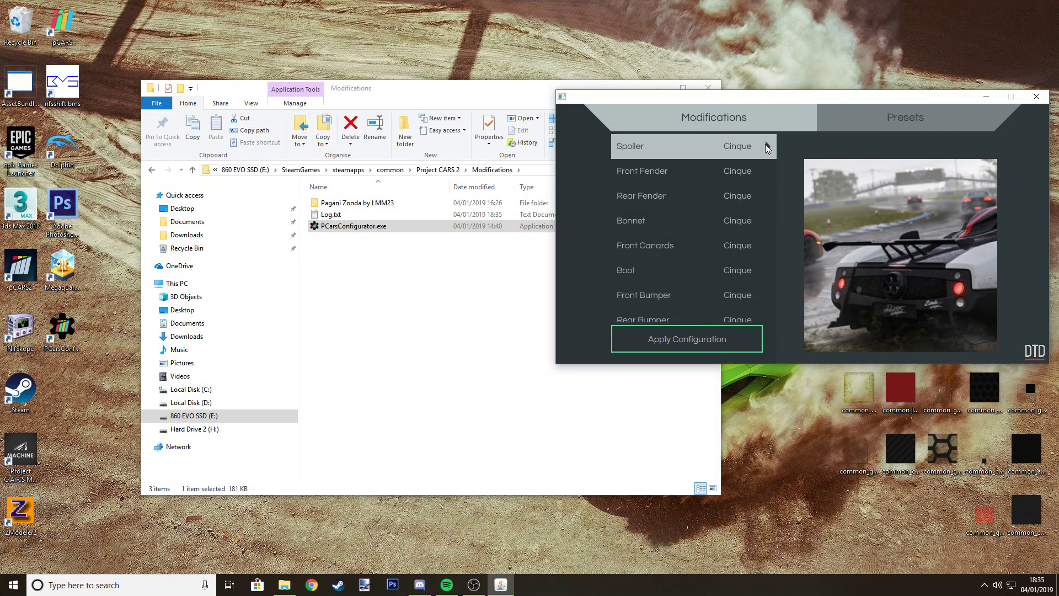
- Set the Spoiler, Front Fender, Rear Fender and Bonnet to Mileson and the Front Canards to 760RS
left_click(769, 146)
left_click(768, 147)
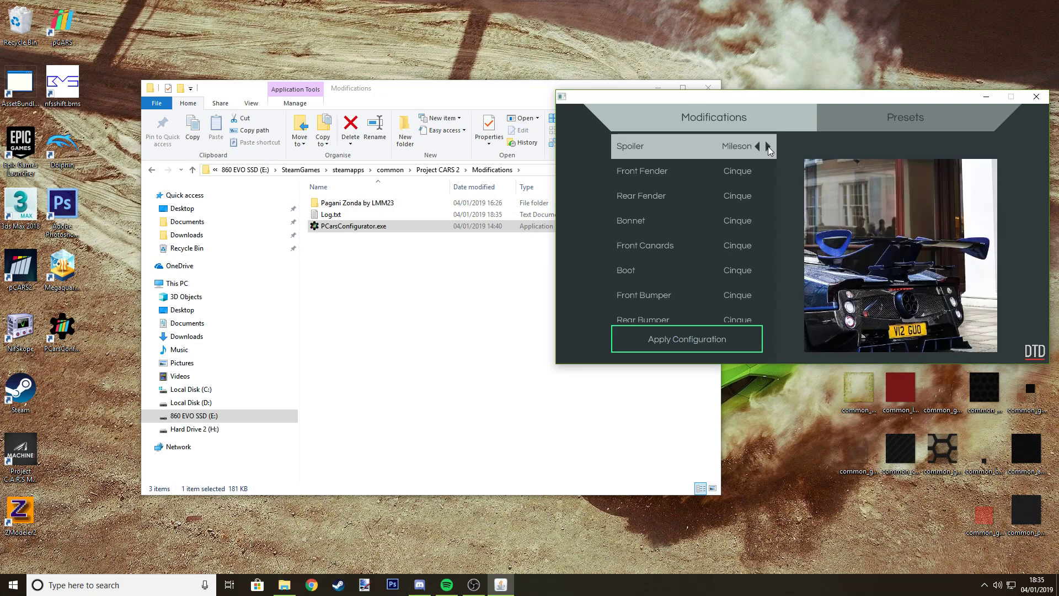
left_click(767, 169)
left_click(768, 171)
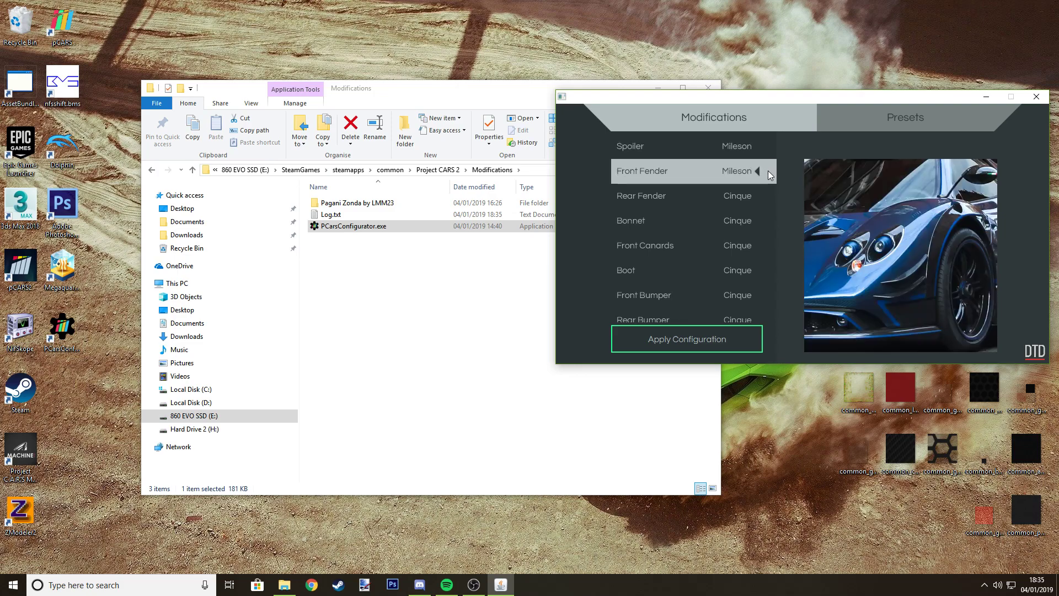
left_click(768, 198)
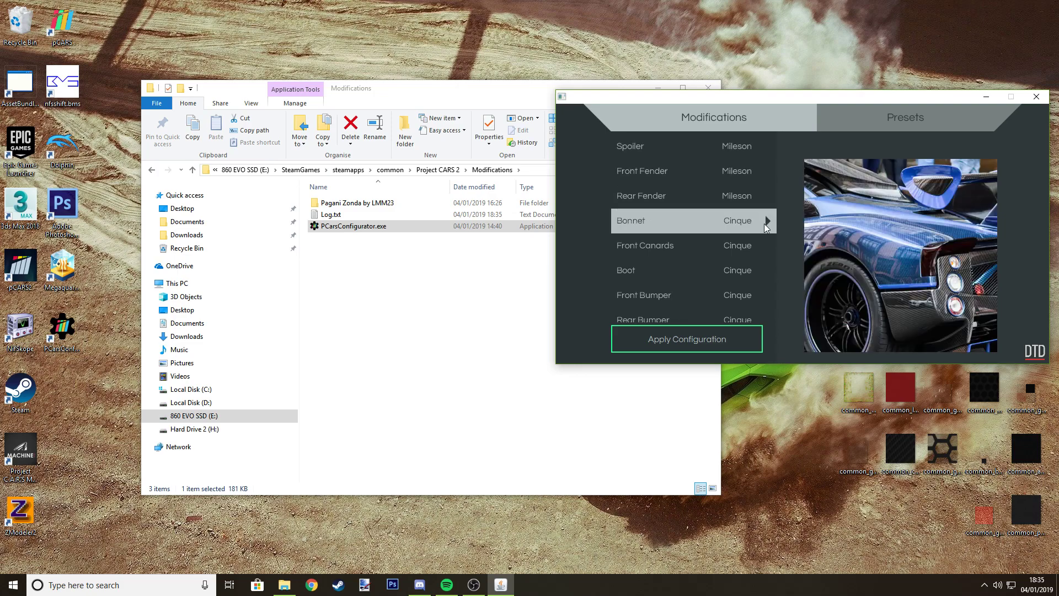
left_click(767, 245)
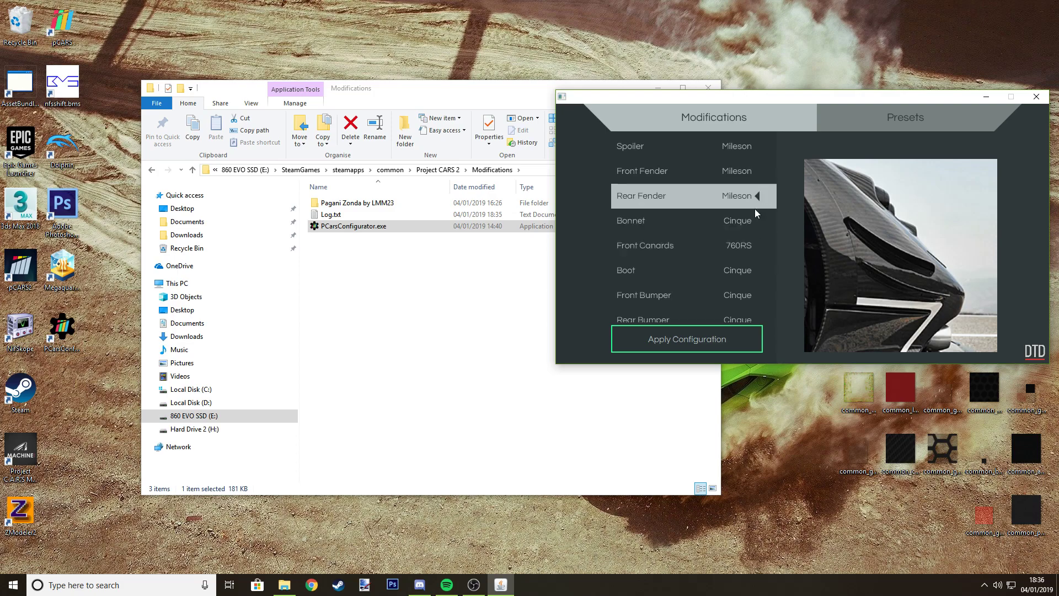
left_click(767, 219)
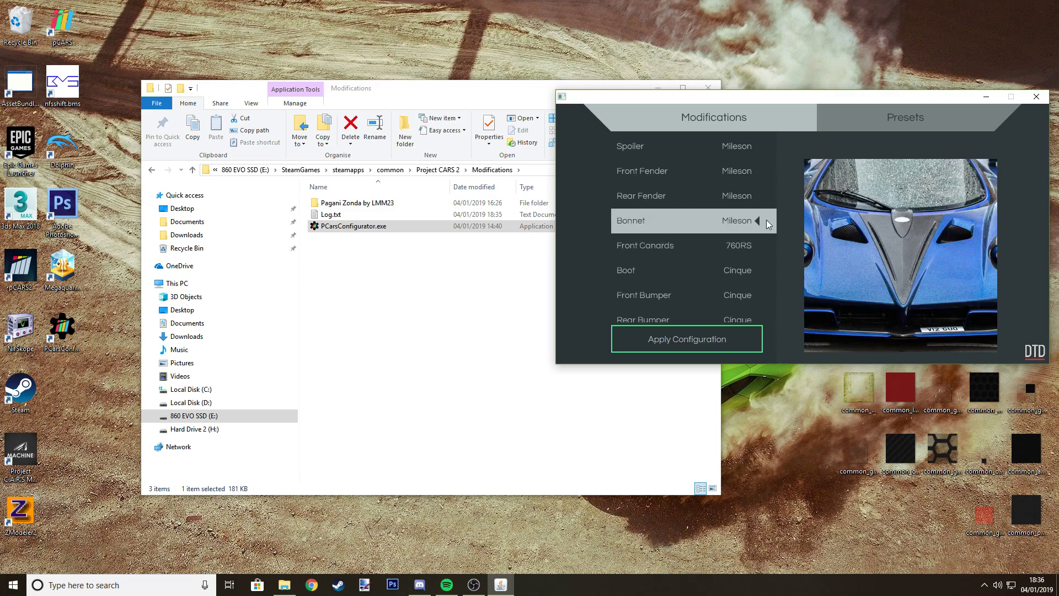
- Set the Boot, Front Bumper and Rear Bumper to Mileson, and view the Presets page before returning to Modifications
left_click(770, 269)
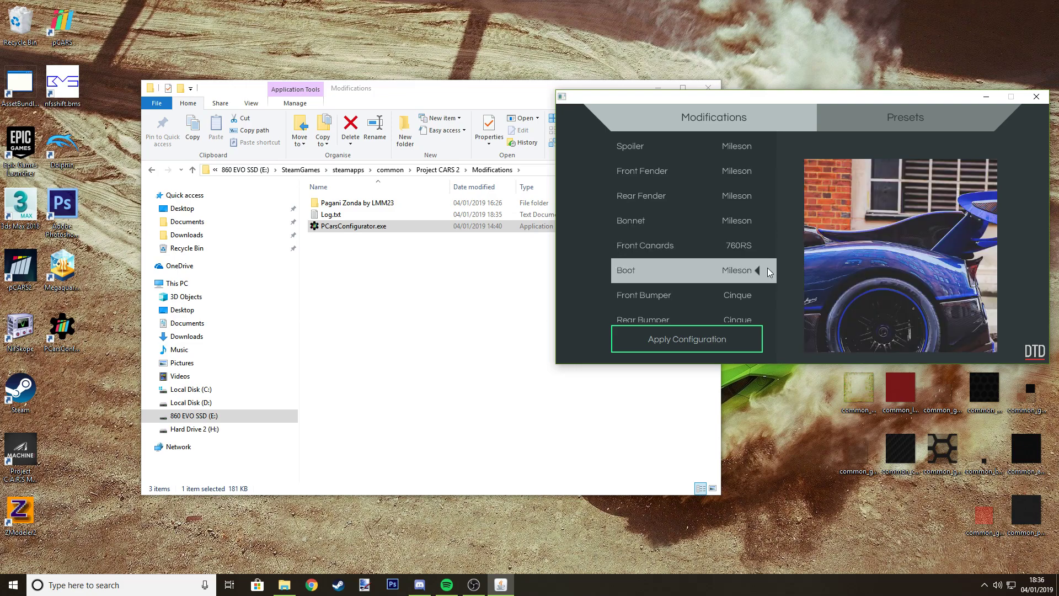
scroll(769, 269, "down", 1)
left_click(766, 287)
left_click(766, 308)
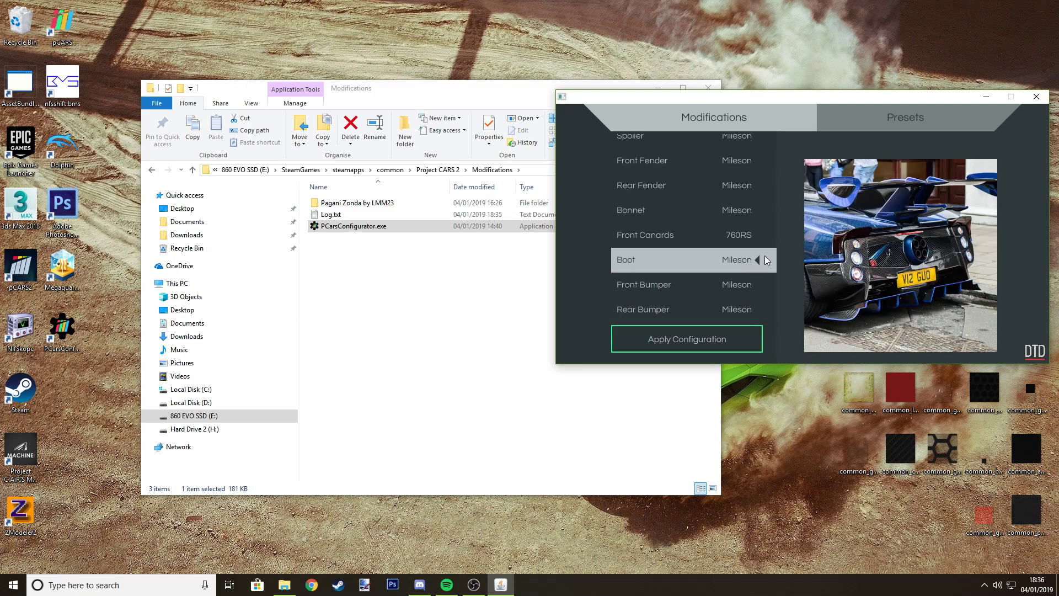
scroll(764, 259, "up", 1)
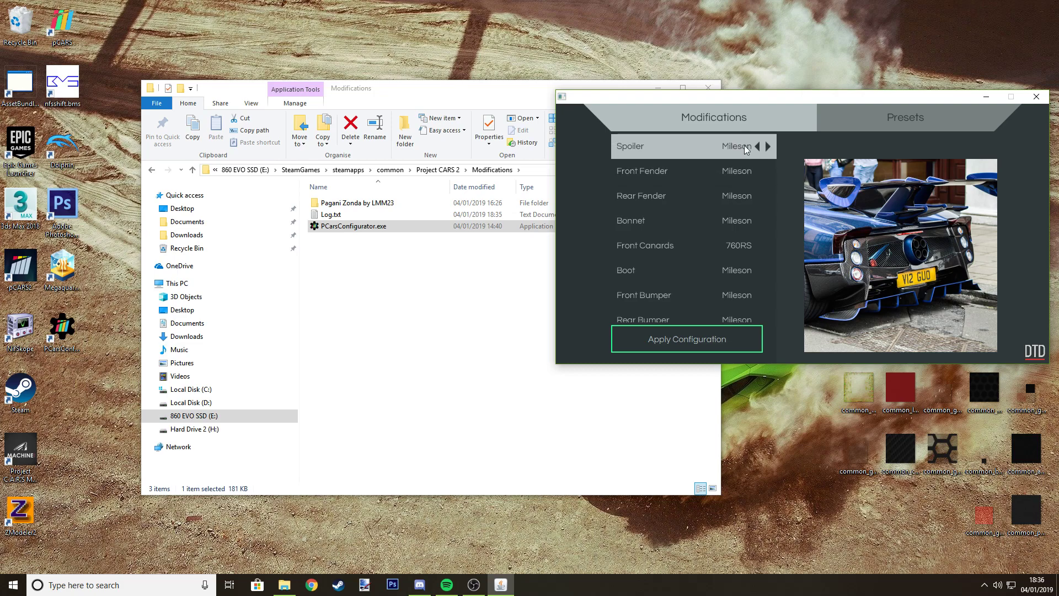
left_click(891, 124)
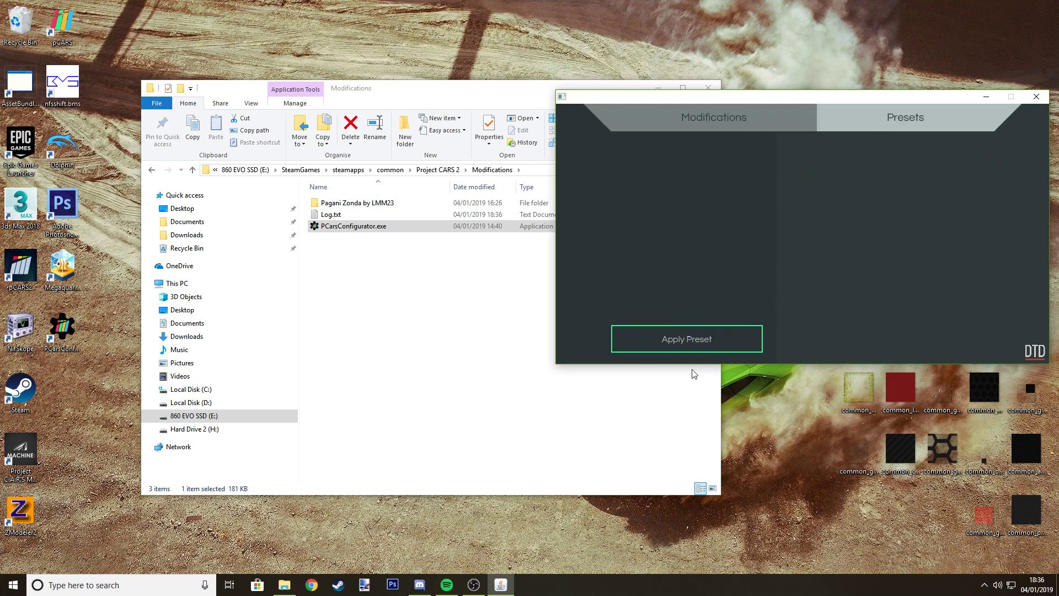
left_click(751, 126)
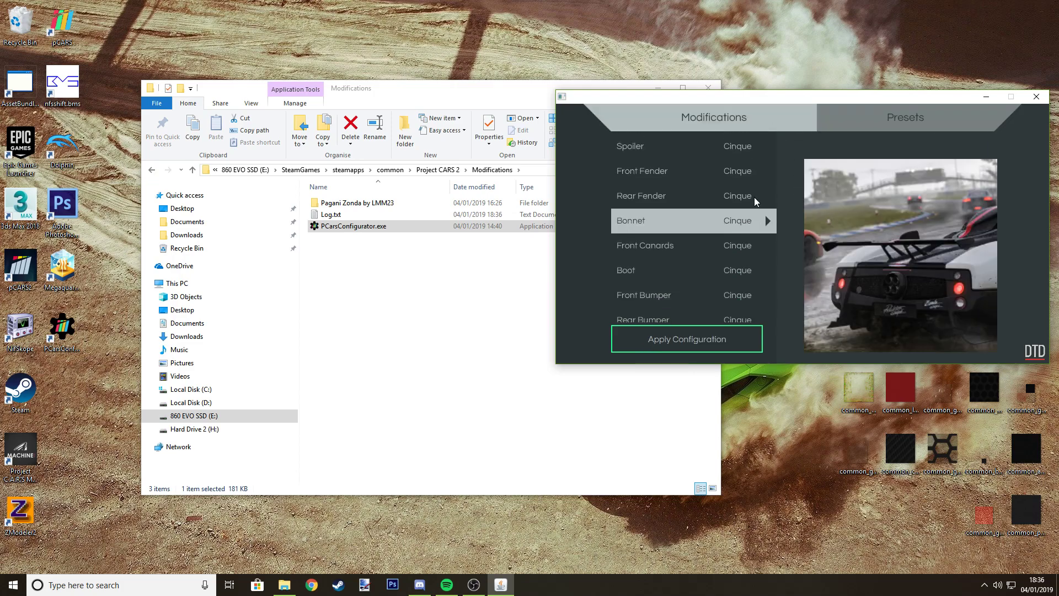
- Choose Mileson again for the Spoiler, both fenders and the Bonnet, and 760RS for the Front Canards
left_click(769, 141)
left_click(769, 142)
left_click(771, 147)
left_click(765, 146)
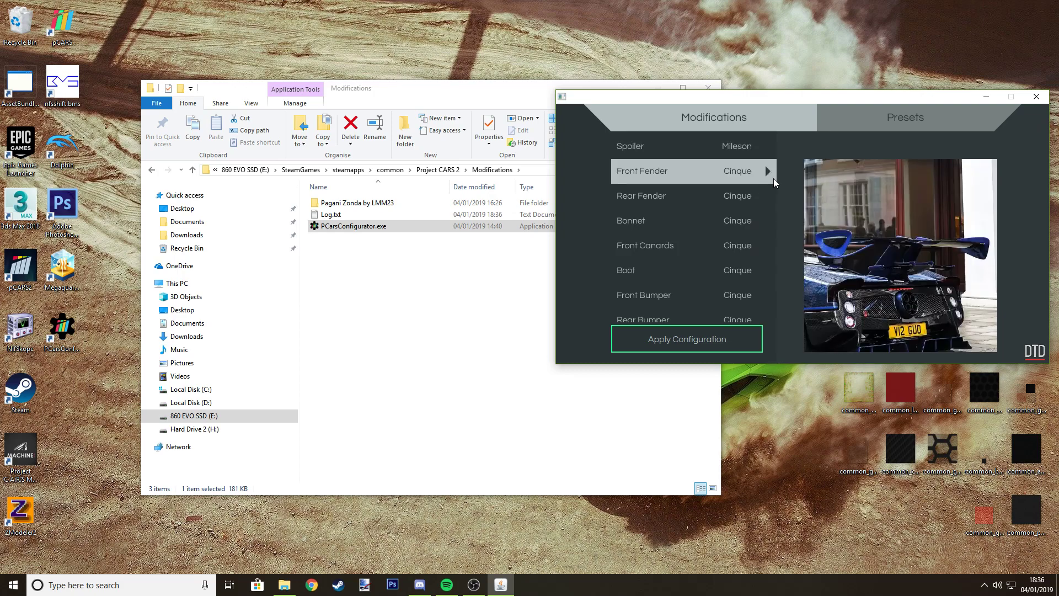
left_click(768, 171)
left_click(767, 170)
left_click(766, 196)
left_click(766, 220)
left_click(770, 248)
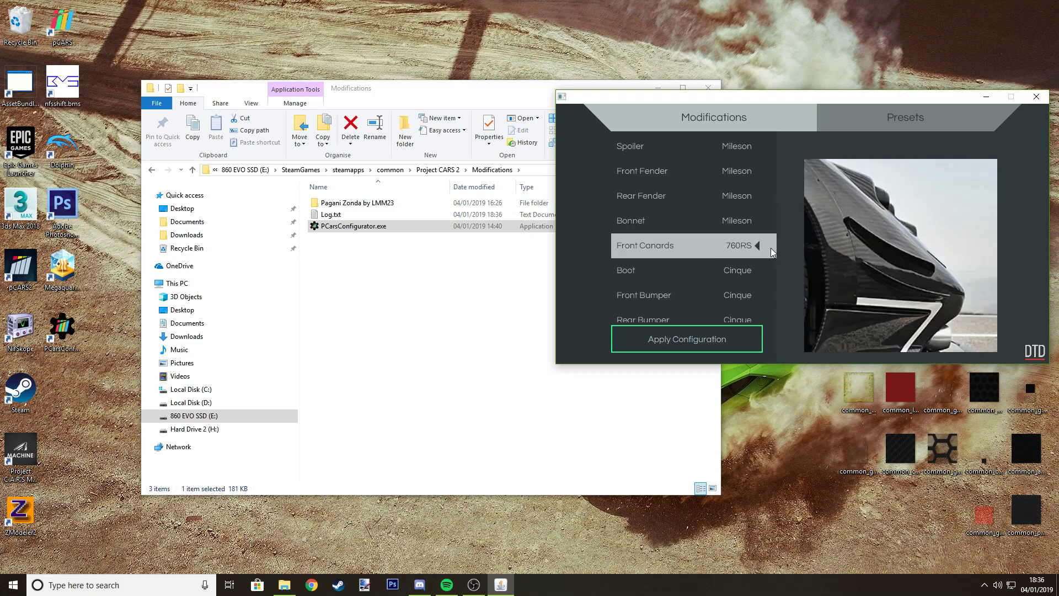
- Choose Mileson again for the Boot, Front Bumper and Rear Bumper
left_click(771, 272)
left_click(769, 298)
left_click(768, 320)
scroll(768, 320, "down", 1)
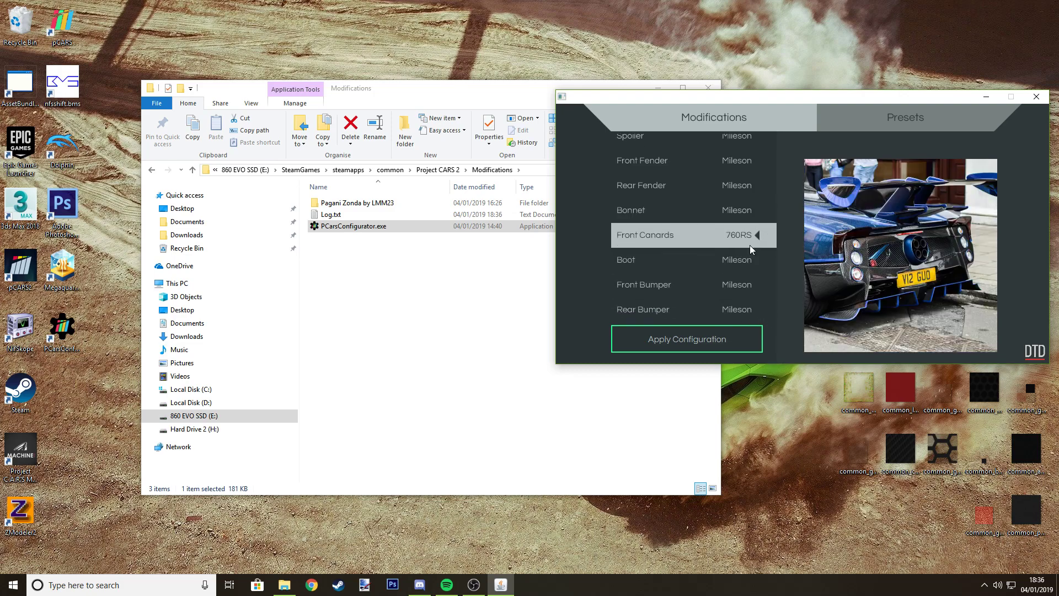
- Apply the configuration, dismiss the confirmation and close the configurator
left_click(716, 346)
left_click(598, 239)
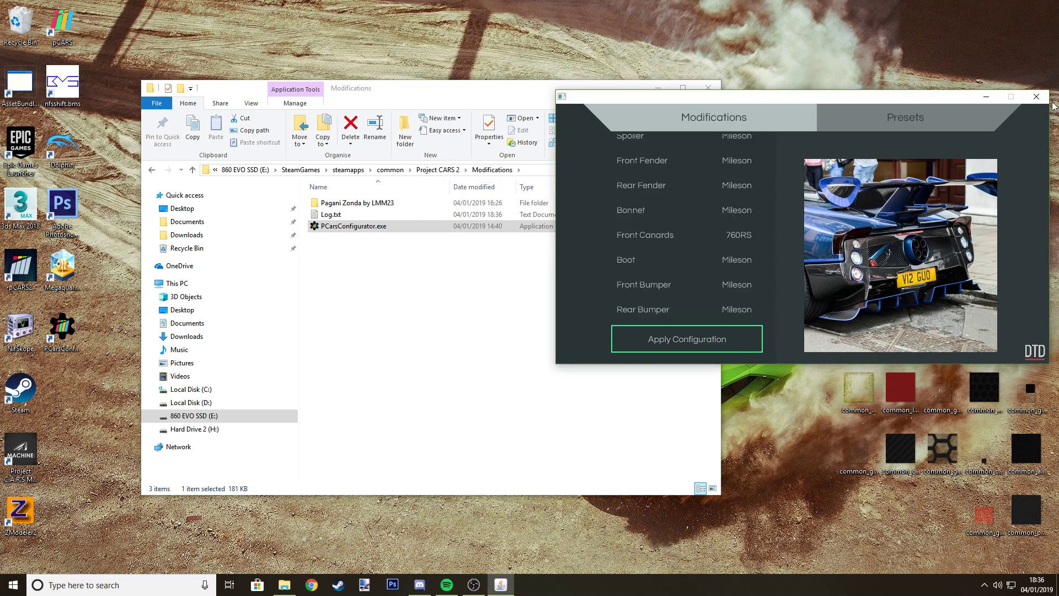
left_click(1037, 96)
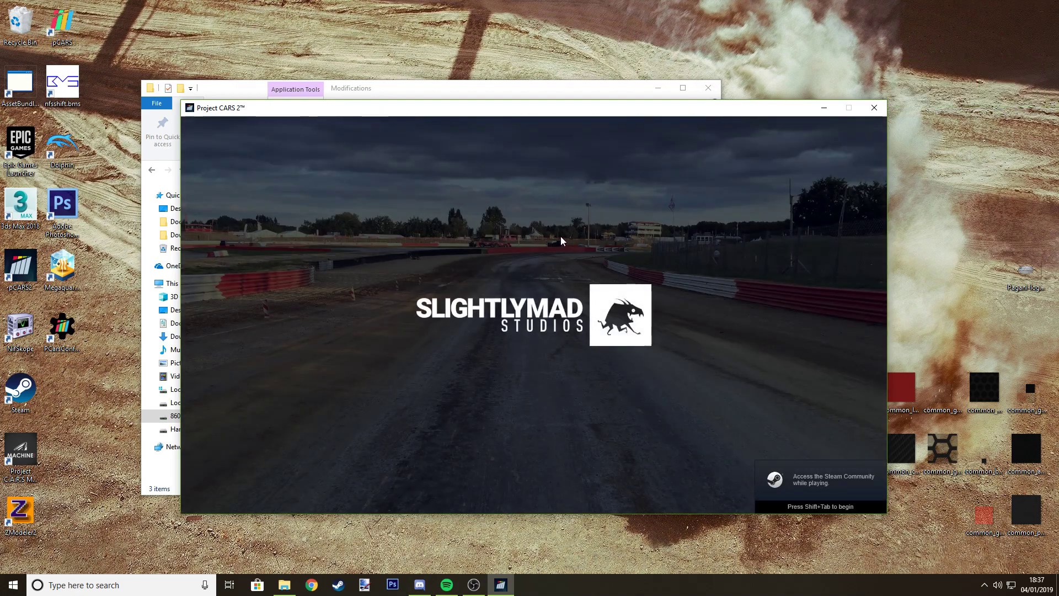
- In the relaunched Project CARS 2, open the Zonda 760 Personalizzare in the showroom and view it in Photo Mode
left_click_drag(209, 113, 204, 85)
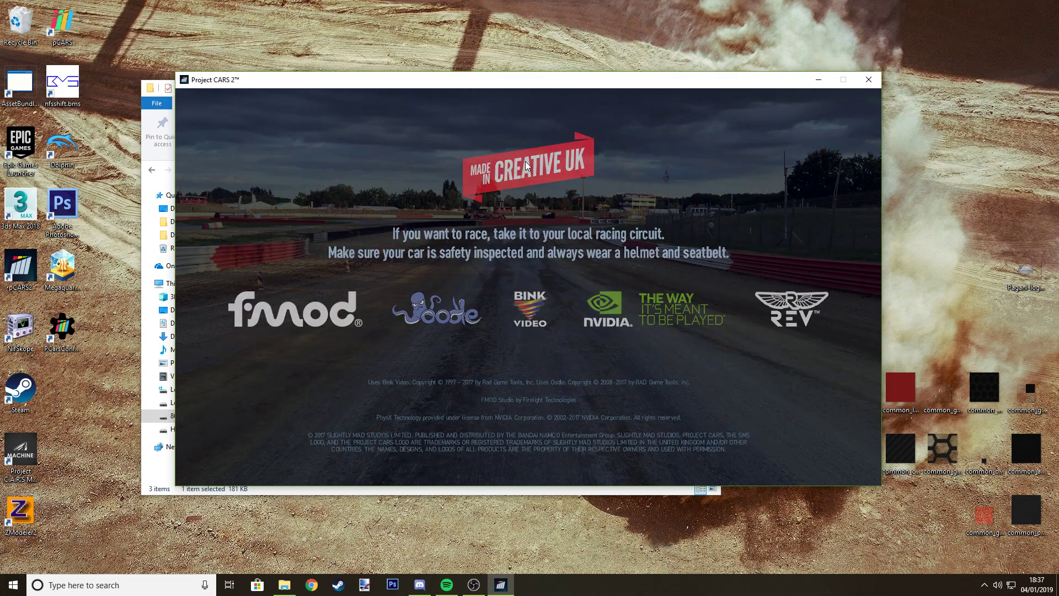
left_click(478, 263)
left_click(263, 300)
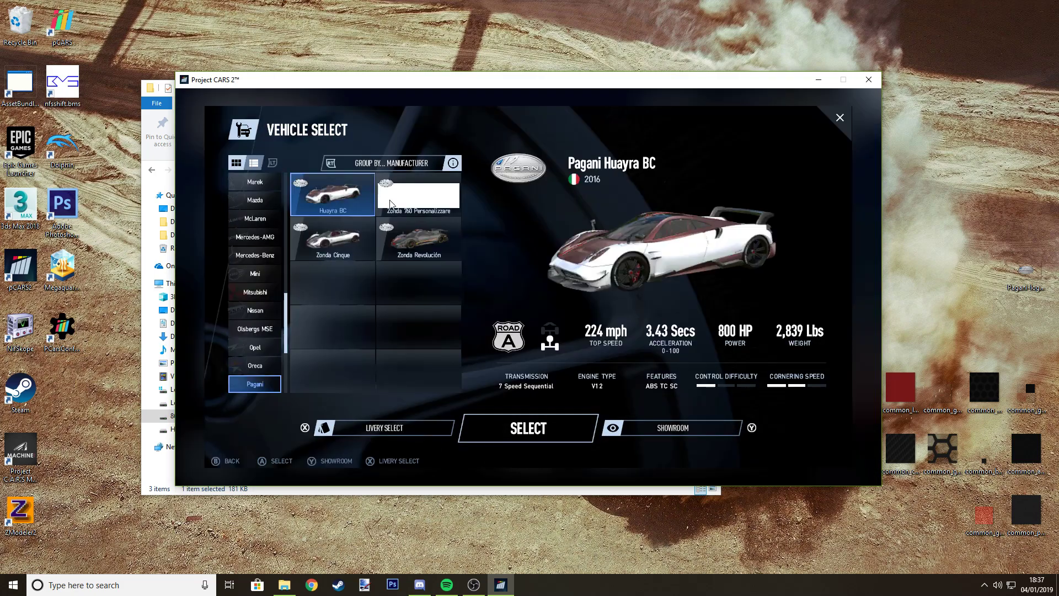
left_click(637, 435)
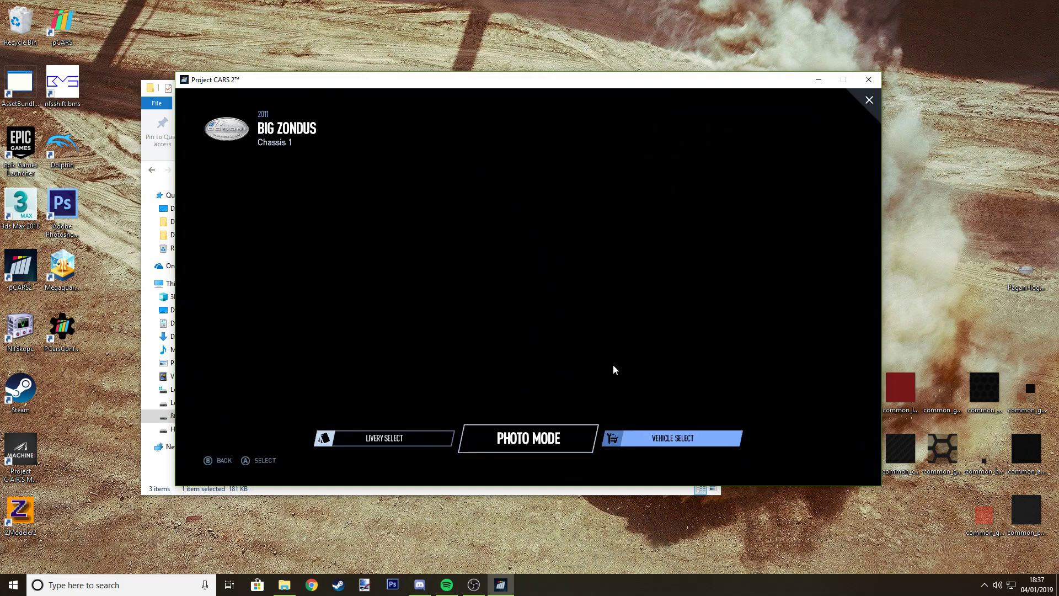
left_click(538, 438)
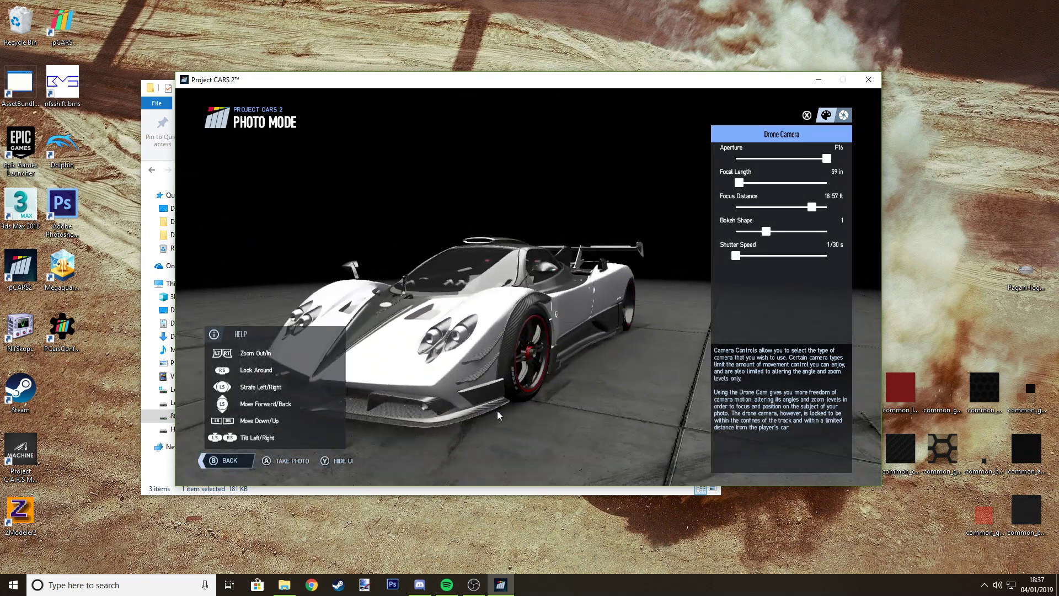
- Leave the showroom, select the Zonda and start the custom event on California Highway Full
key("Escape")
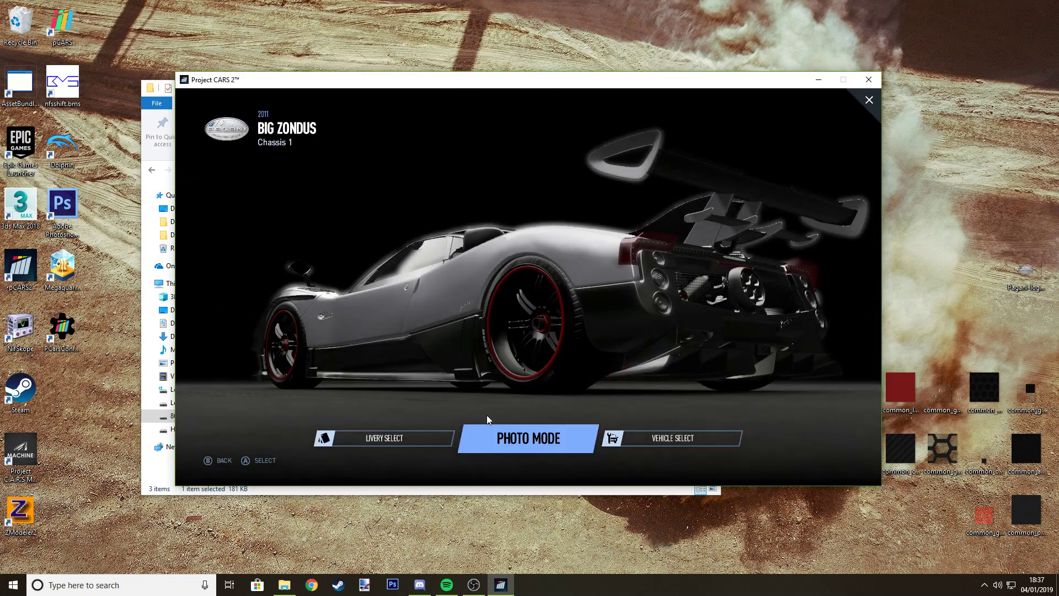
key("Escape")
left_click(492, 428)
left_click(558, 429)
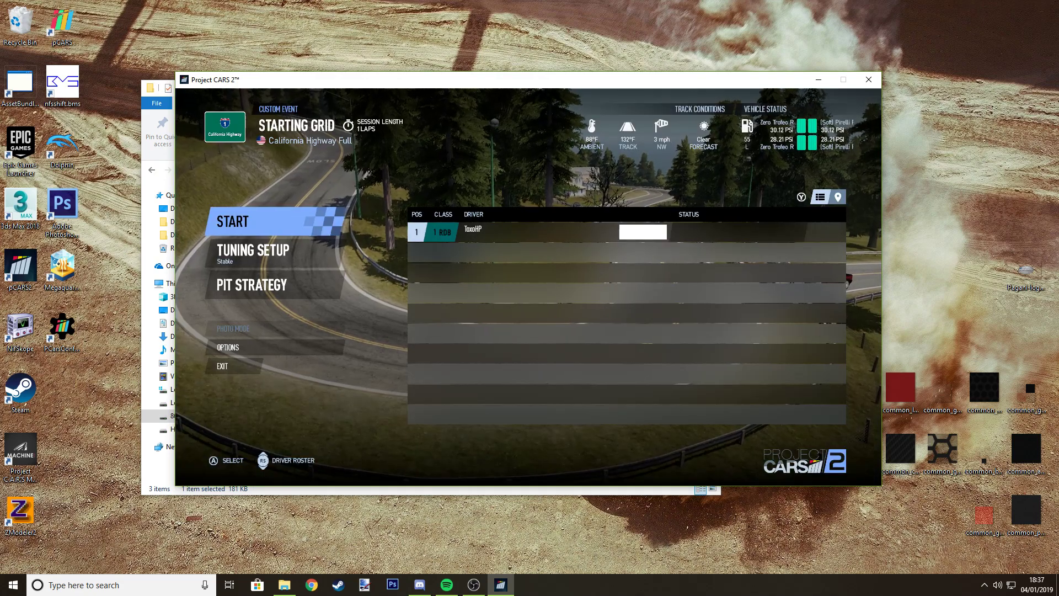
key("Return")
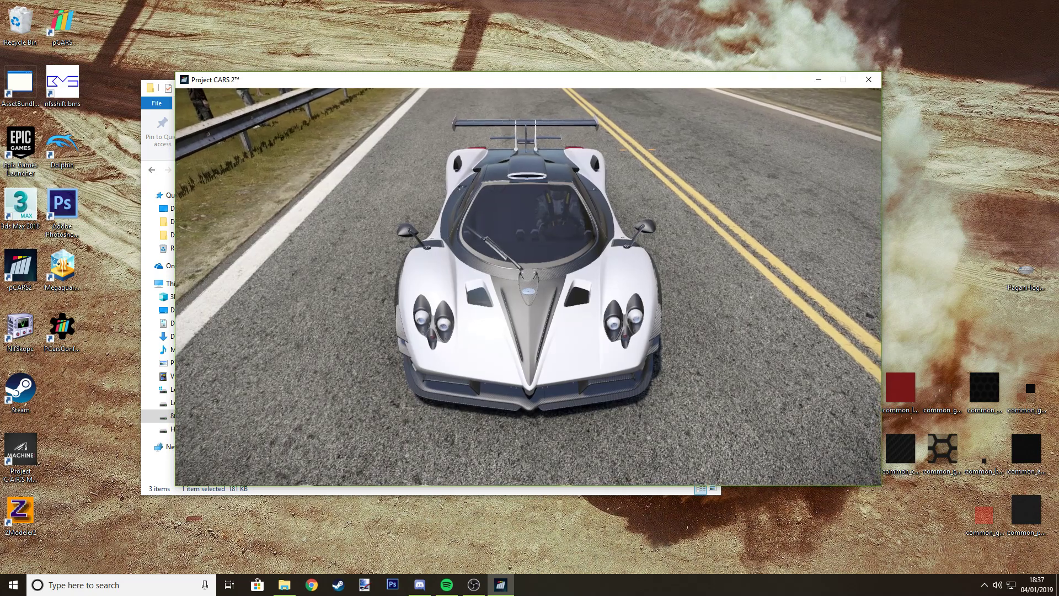